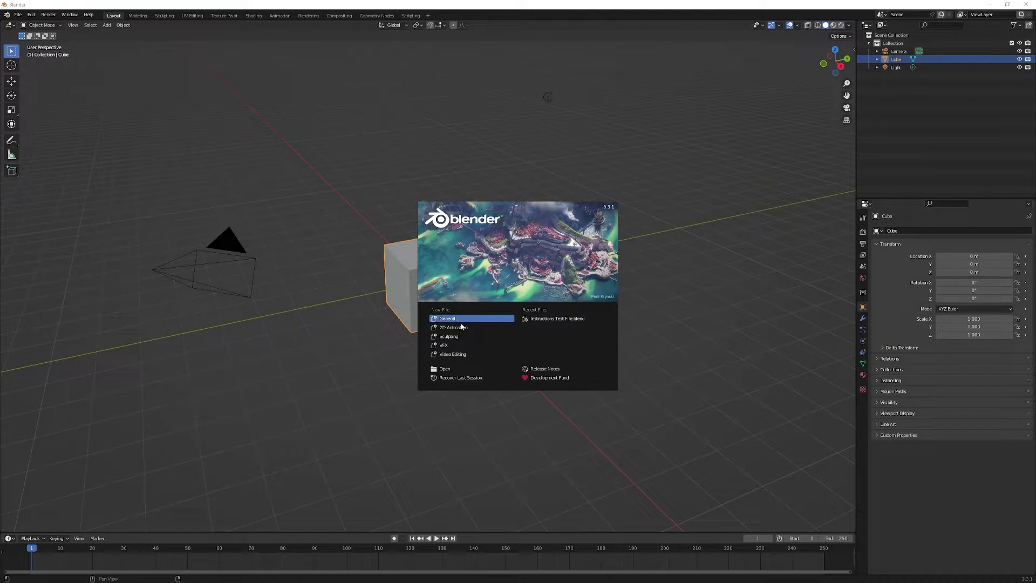
# Start a 2D Animation file and rename the Stroke object to Character
pyautogui.click(458, 328)
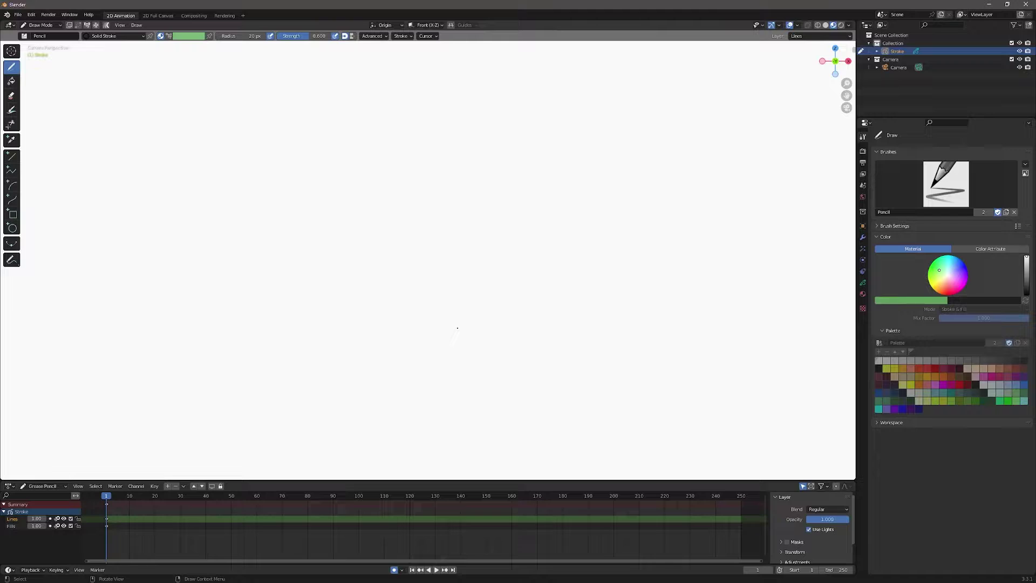
pyautogui.moveTo(457, 328); pyautogui.dragTo(461, 320)
pyautogui.scroll(-3, 636, 192)
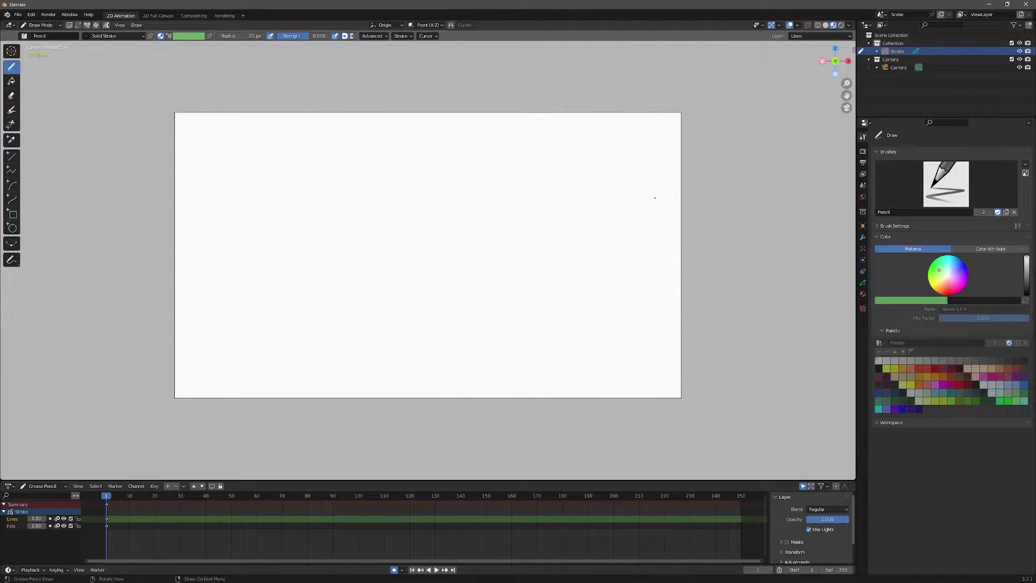
pyautogui.doubleClick(896, 51)
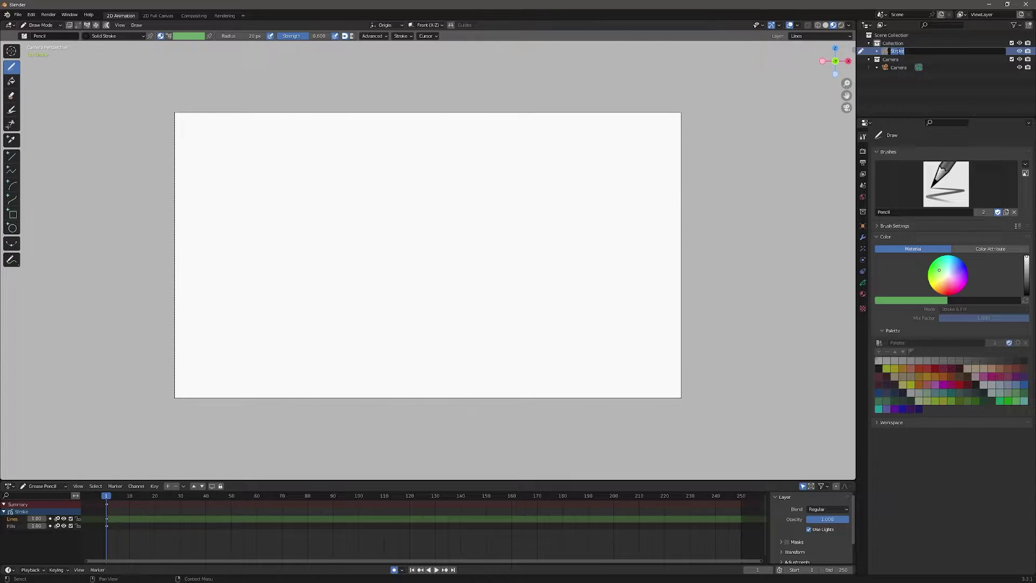
pyautogui.write('Character')
pyautogui.press('Return')
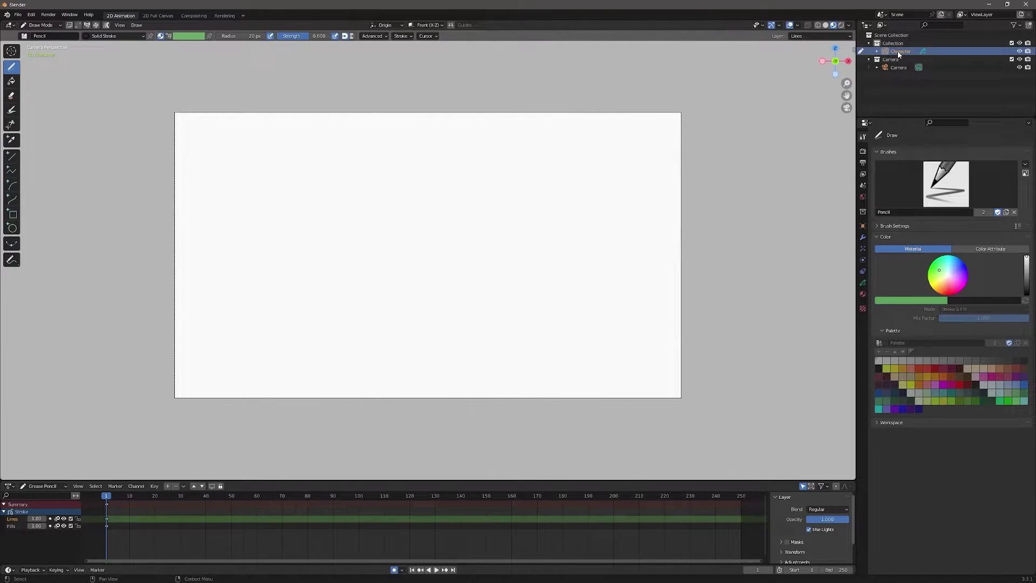
# Add a new drawing layer named Mouth in Object Data Properties
pyautogui.click(862, 284)
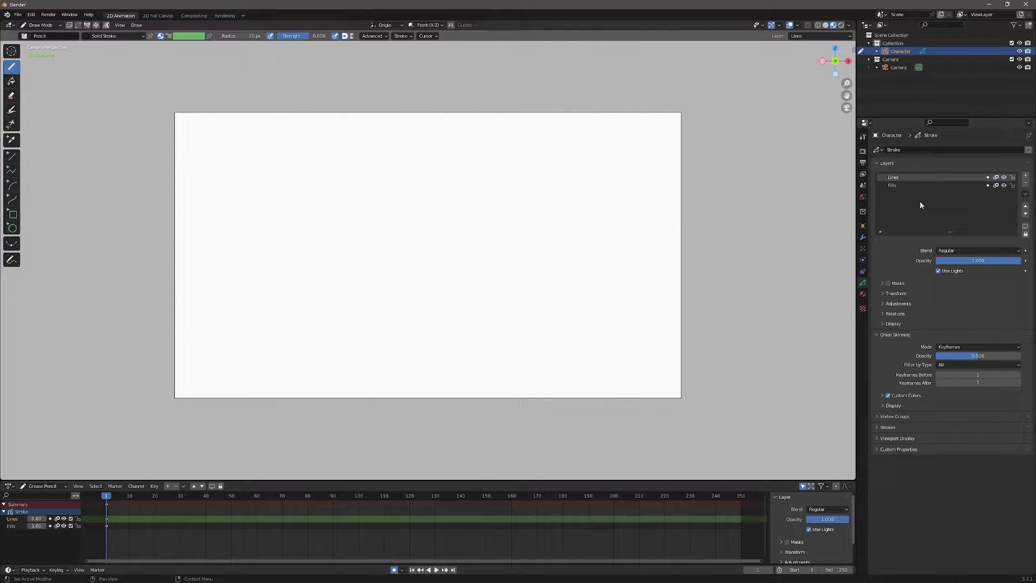
pyautogui.click(1025, 177)
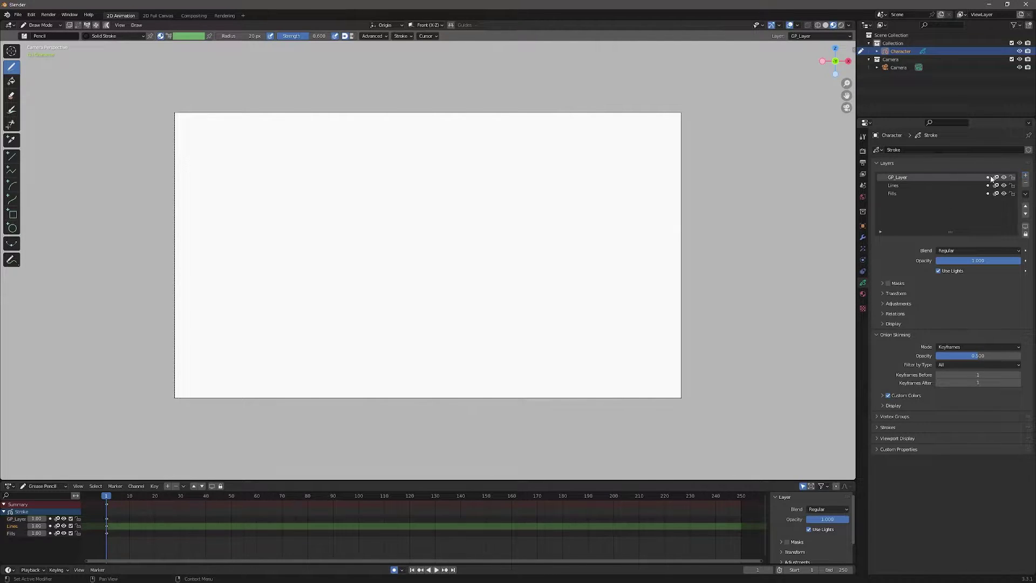
pyautogui.doubleClick(900, 177)
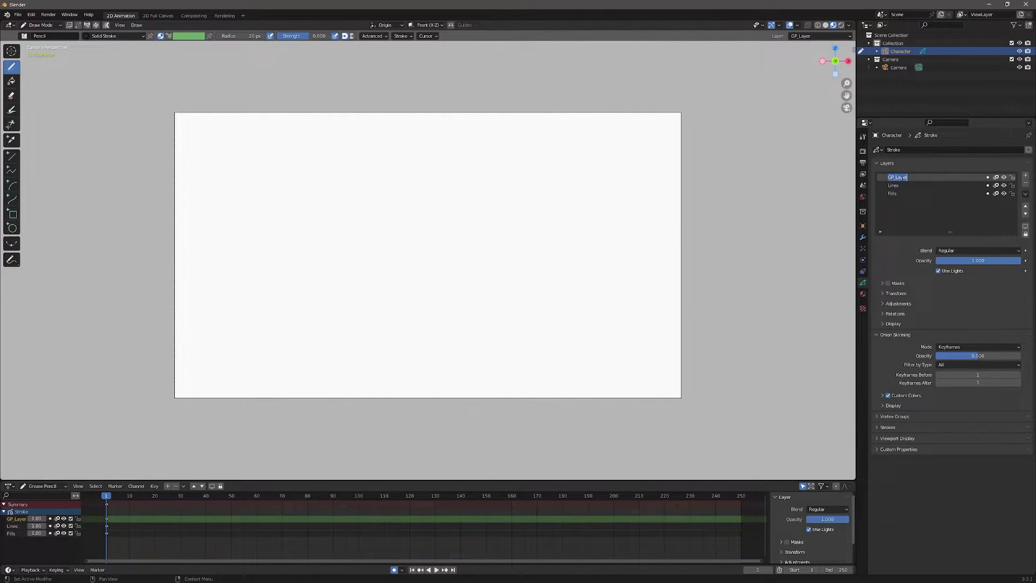
pyautogui.write('Mouth')
pyautogui.press('Return')
# Switch to Object Mode and add Mouth Chart FINAL.jpg as a reference image
pyautogui.click(55, 27)
pyautogui.click(45, 34)
pyautogui.scroll(-1, 238, 203)
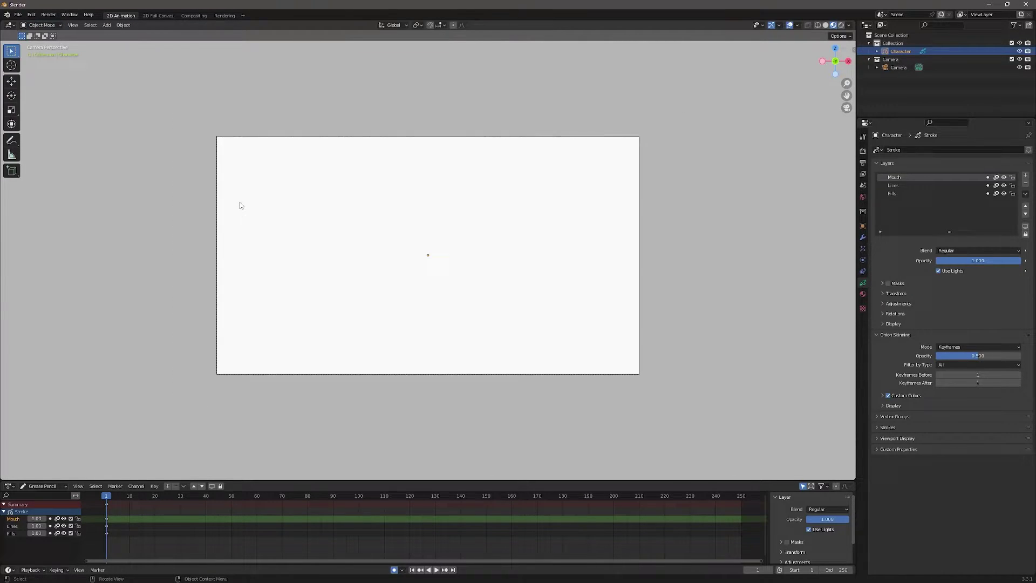
pyautogui.scroll(-1, 239, 205)
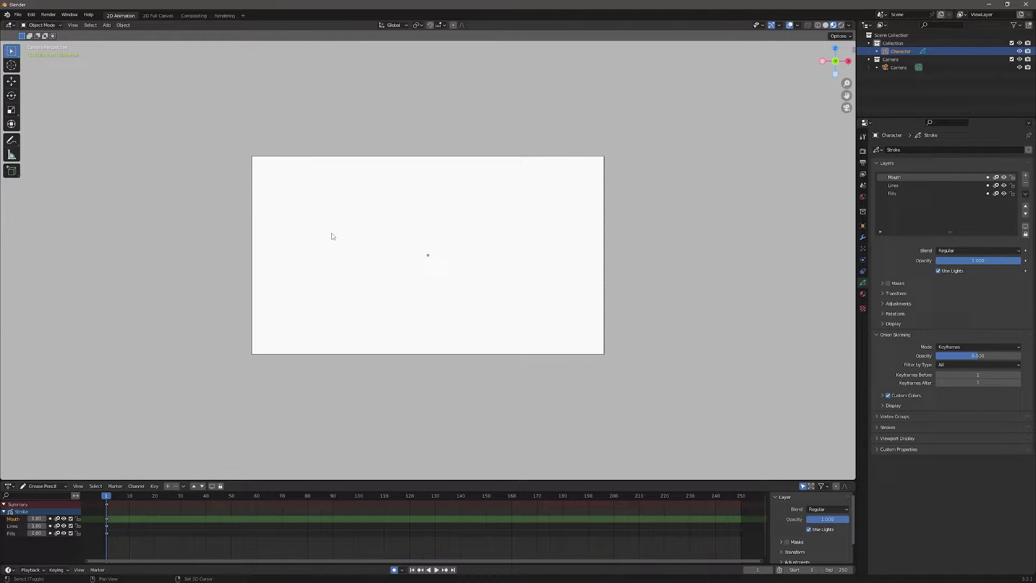
pyautogui.hotkey('shift', 'a')
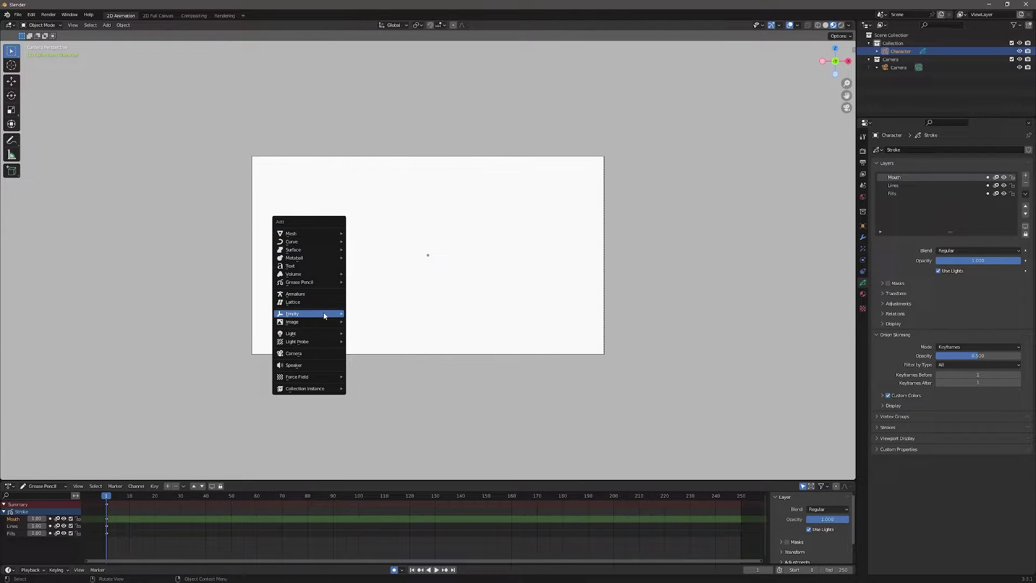
pyautogui.moveTo(308, 321)
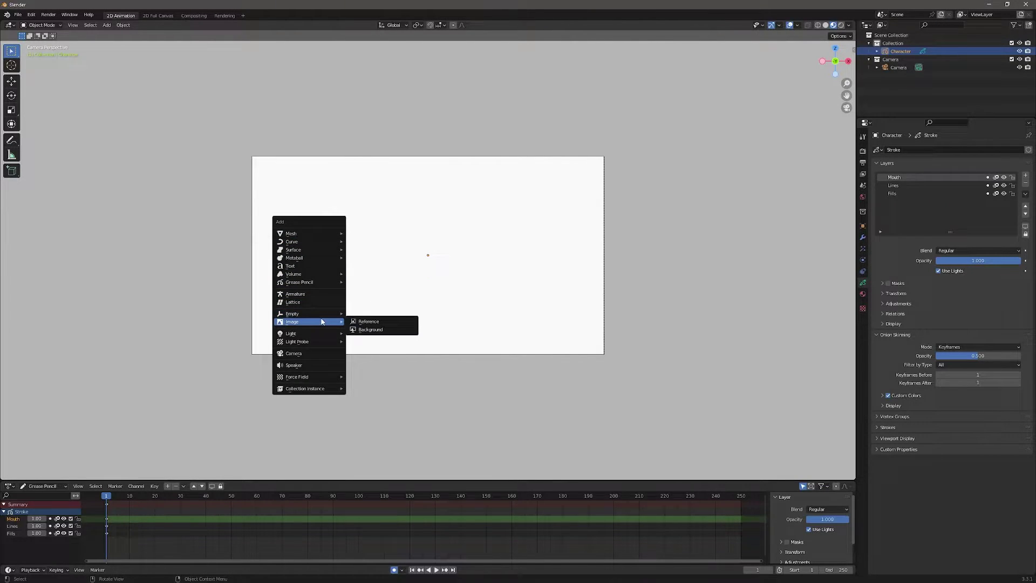
pyautogui.click(368, 321)
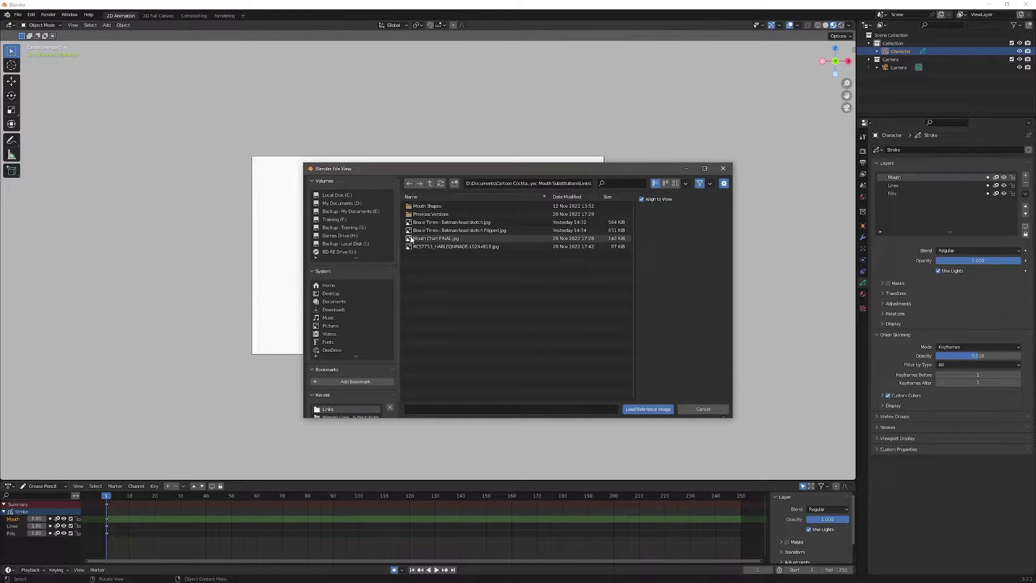
pyautogui.doubleClick(411, 239)
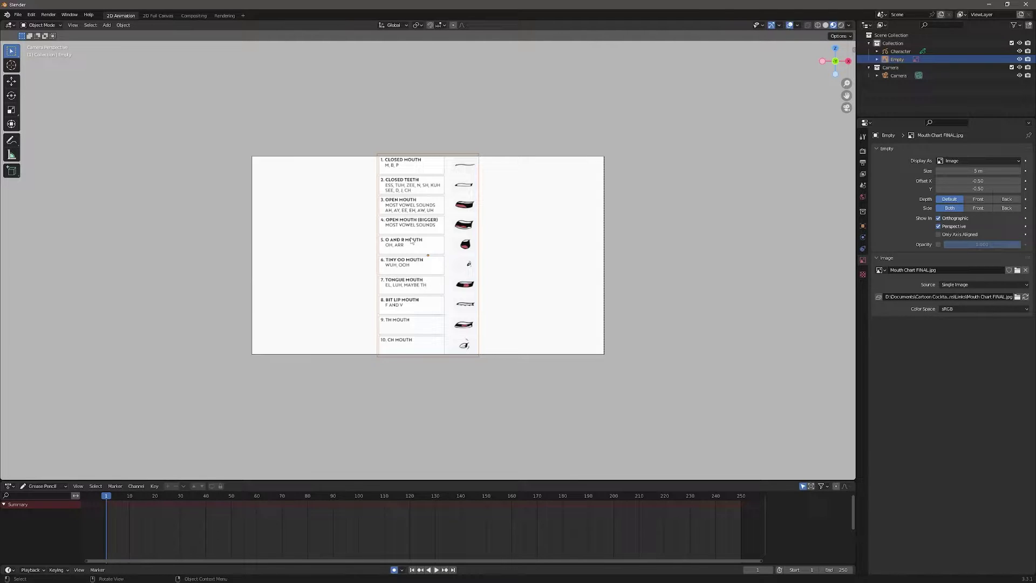
# Move the mouth chart along X to just right of the camera frame
pyautogui.press('g')
pyautogui.press('x')
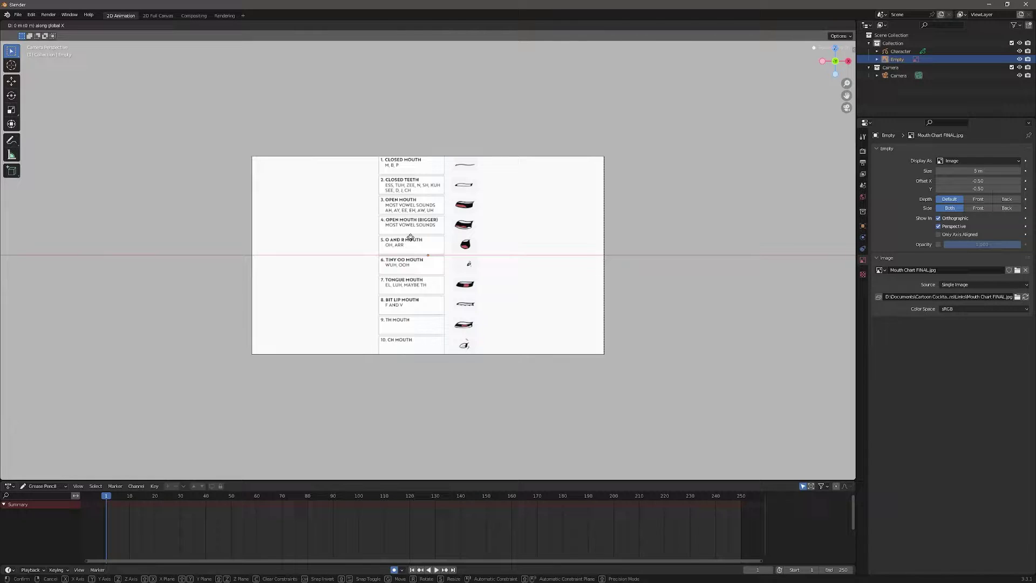
pyautogui.click(410, 237)
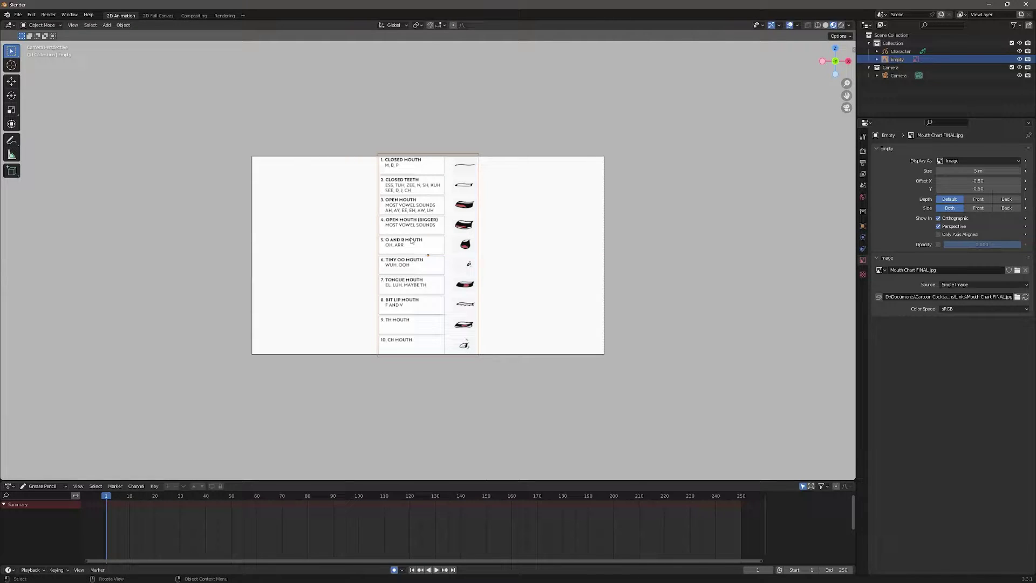
pyautogui.press('g')
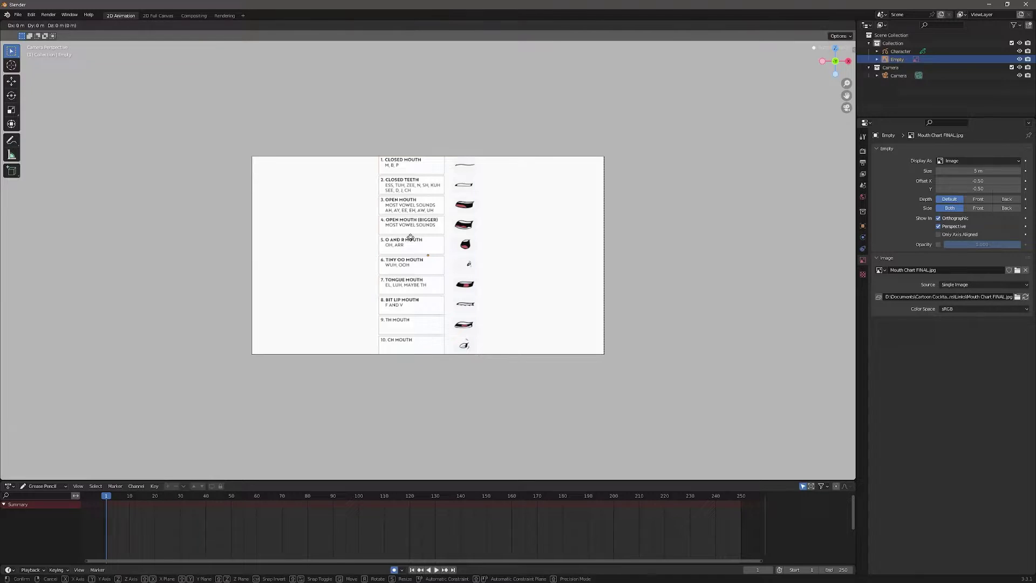
pyautogui.press('x')
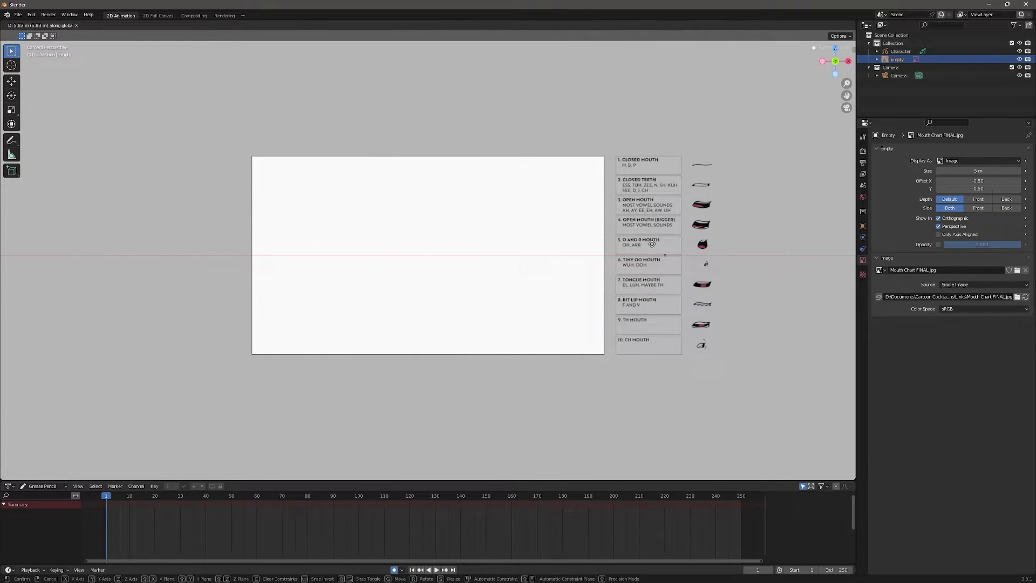
pyautogui.click(655, 244)
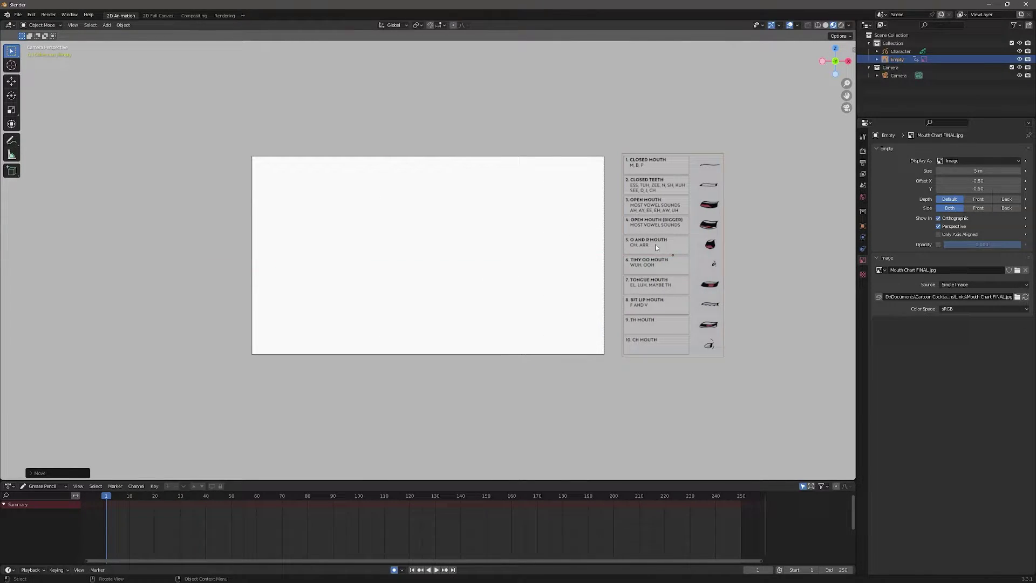
# Rename the Empty object to Mouth Chart
pyautogui.click(618, 395)
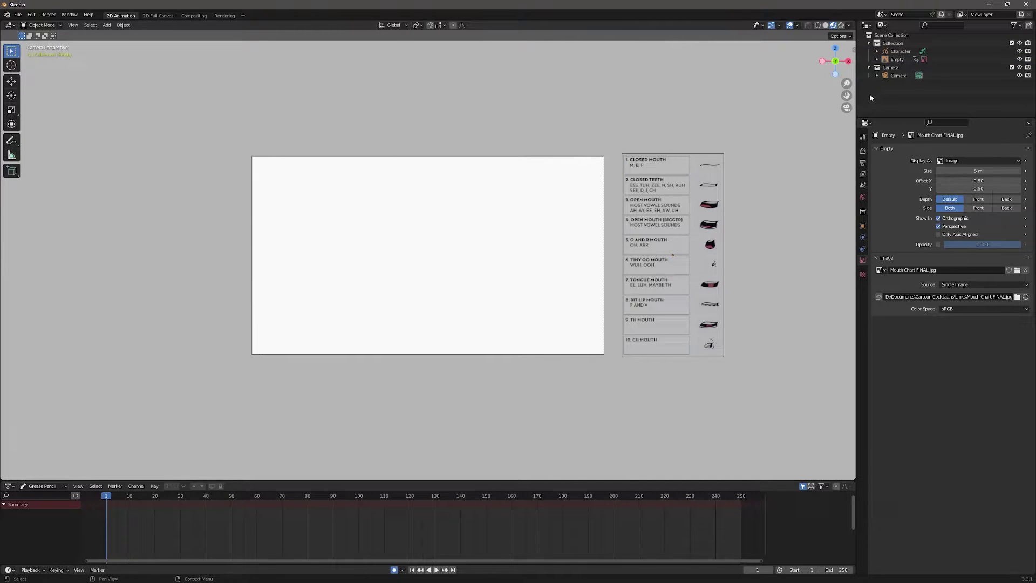
pyautogui.doubleClick(895, 61)
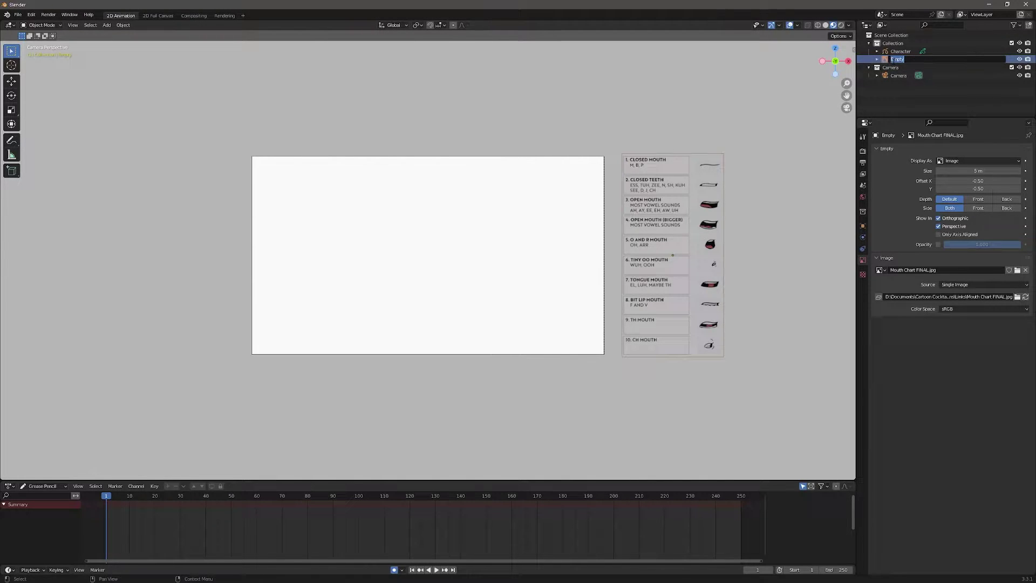
pyautogui.write('Mouth Chart')
pyautogui.press('Return')
# Put Character back in Draw Mode and add a layer named Head
pyautogui.click(898, 51)
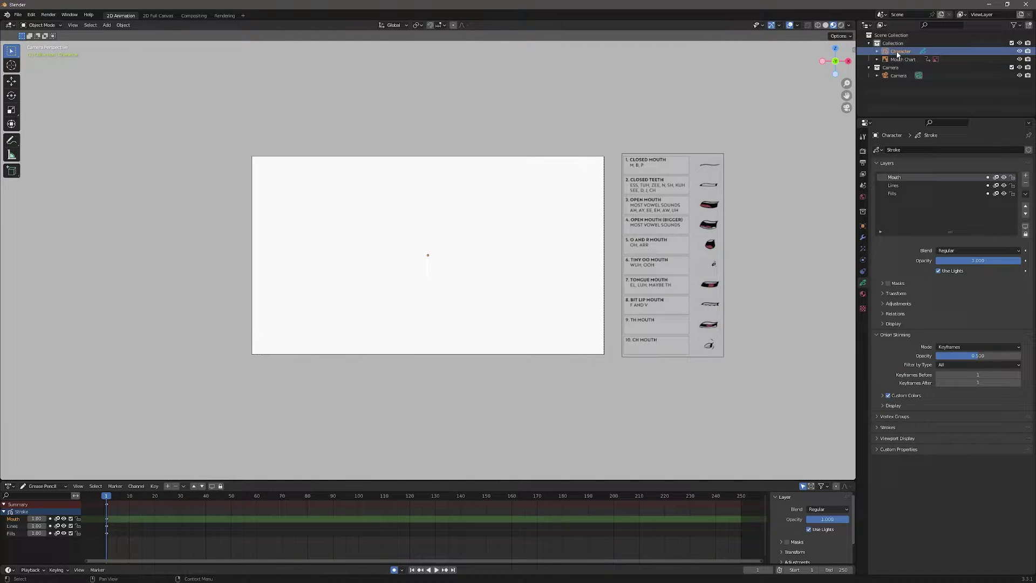
pyautogui.click(42, 24)
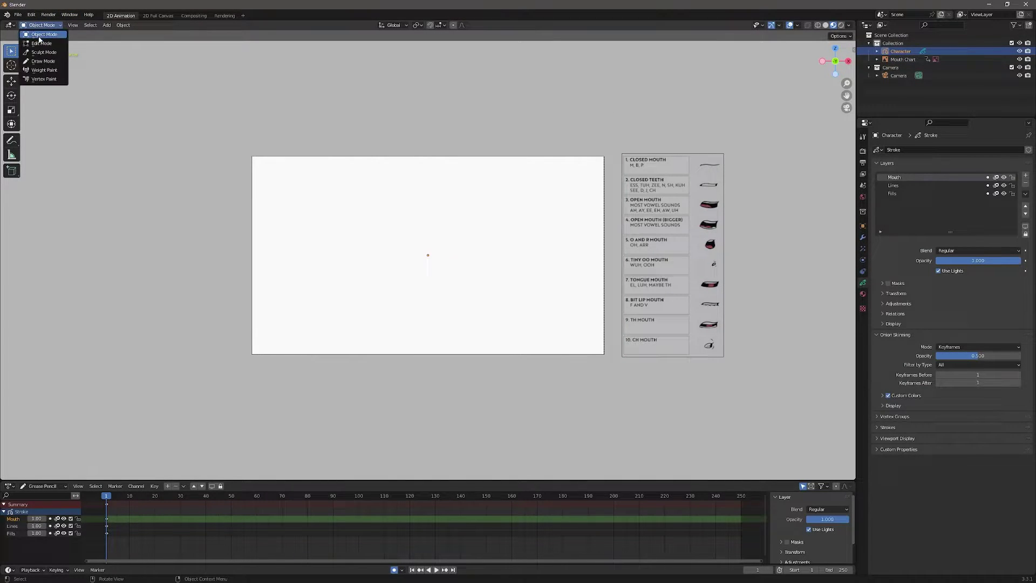
pyautogui.click(43, 62)
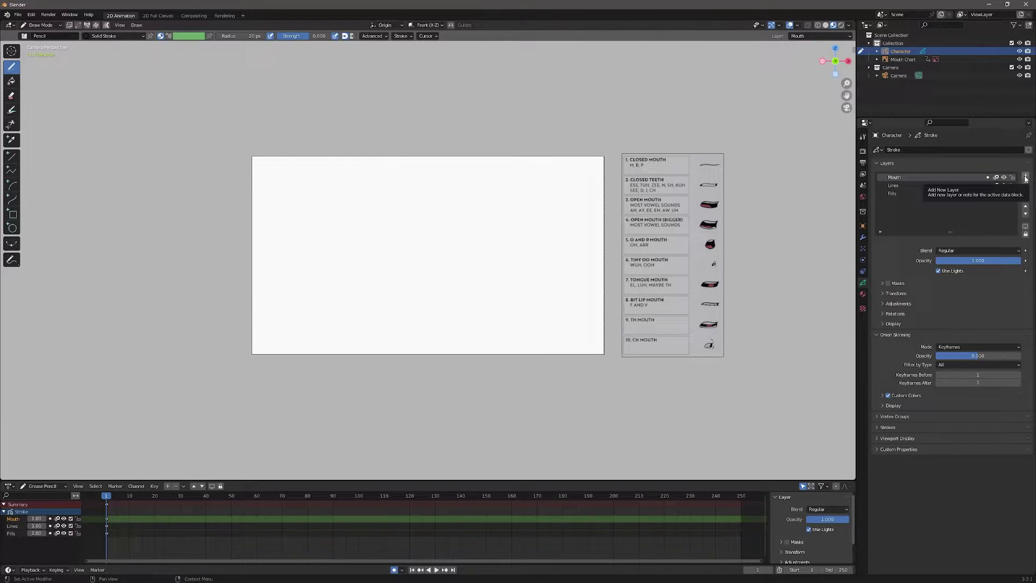
pyautogui.click(1025, 178)
pyautogui.doubleClick(897, 177)
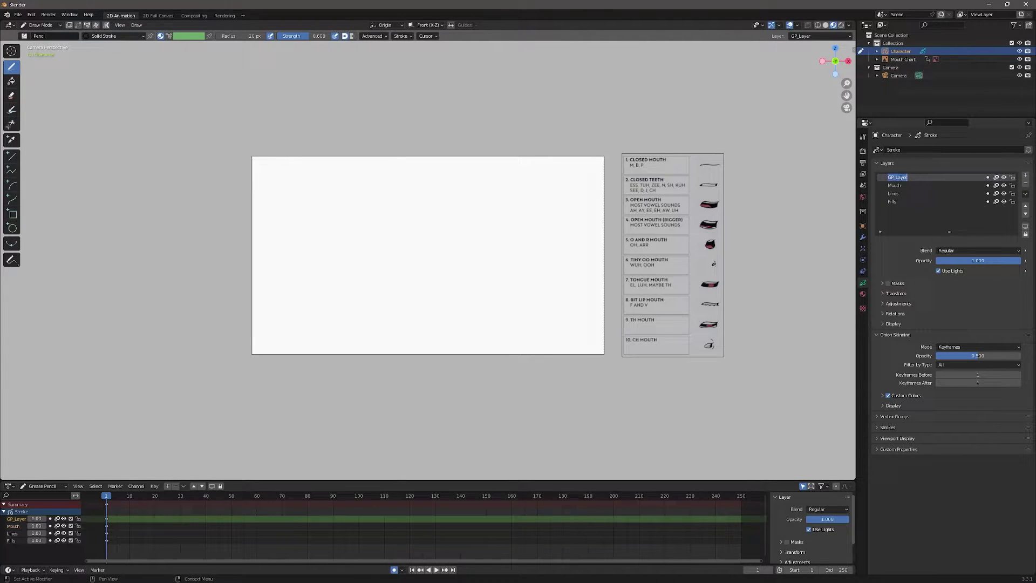
pyautogui.write('Head')
pyautogui.press('Return')
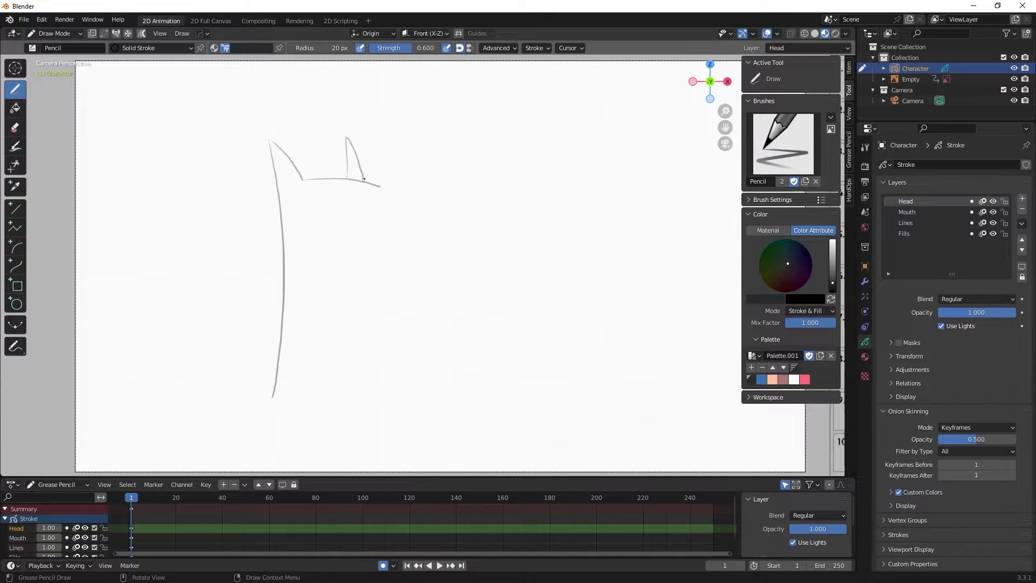
# Sketch the head, pointed ears and shoulders, erase stray lines, then trace bold outlines
pyautogui.moveTo(380, 185); pyautogui.dragTo(397, 267)
pyautogui.moveTo(304, 283); pyautogui.dragTo(387, 327)
pyautogui.moveTo(280, 322); pyautogui.dragTo(195, 334)
pyautogui.moveTo(372, 348); pyautogui.dragTo(445, 372)
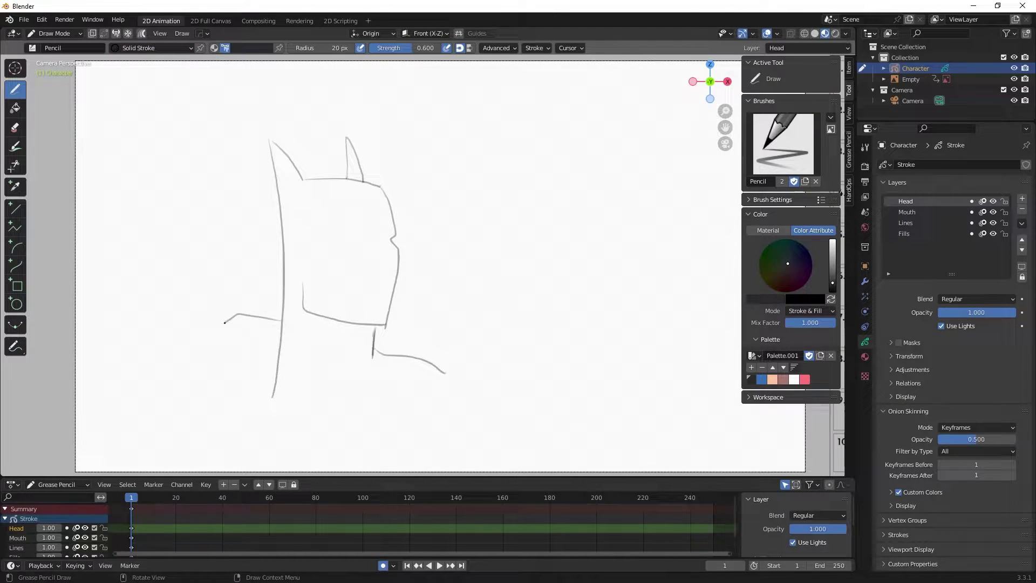
pyautogui.press('e')
pyautogui.moveTo(285, 388); pyautogui.dragTo(364, 327)
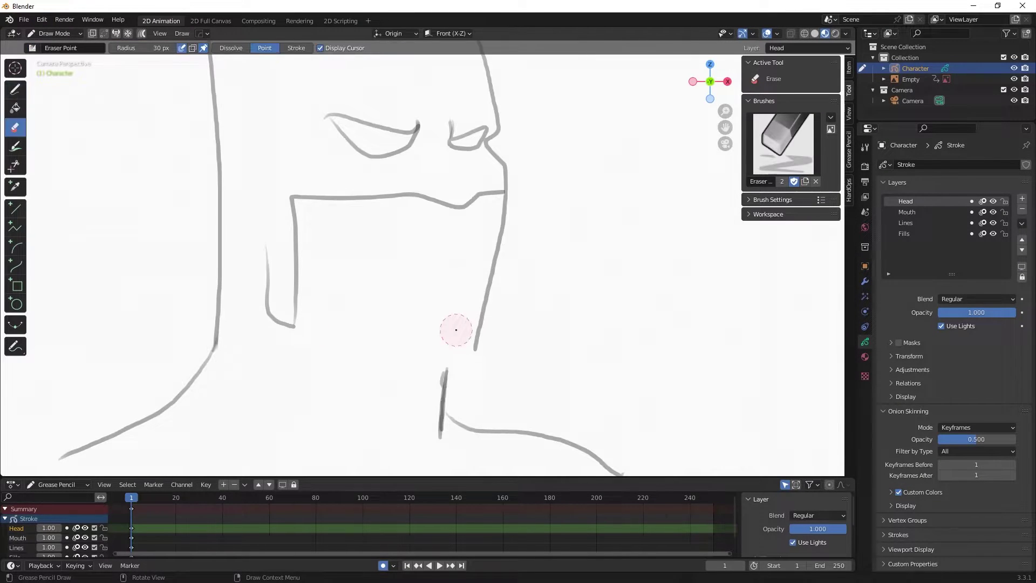
pyautogui.moveTo(354, 185); pyautogui.dragTo(247, 413)
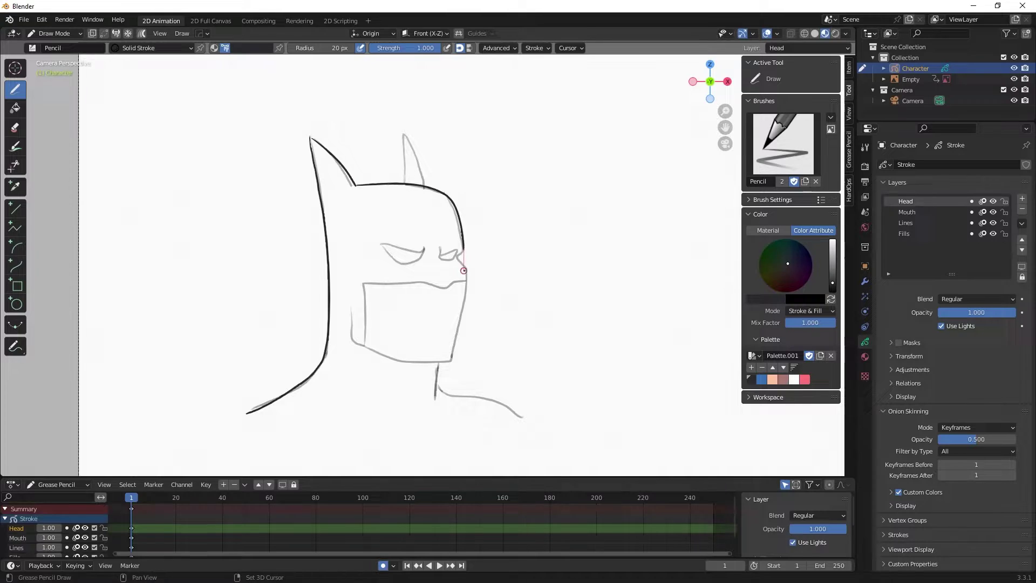
pyautogui.moveTo(357, 185); pyautogui.dragTo(466, 307)
pyautogui.moveTo(350, 308); pyautogui.dragTo(447, 349)
# Ink the ear, back, shoulders and cape in black with a large Ink Pen
pyautogui.click(53, 47)
pyautogui.click(97, 85)
pyautogui.moveTo(354, 187); pyautogui.dragTo(310, 138)
pyautogui.moveTo(310, 139)
pyautogui.mouseDown()
pyautogui.moveTo(247, 413)
pyautogui.moveTo(536, 421)
pyautogui.mouseUp()
pyautogui.moveTo(356, 267); pyautogui.dragTo(340, 344)
pyautogui.moveTo(324, 308); pyautogui.dragTo(429, 396)
pyautogui.moveTo(356, 356); pyautogui.dragTo(526, 412)
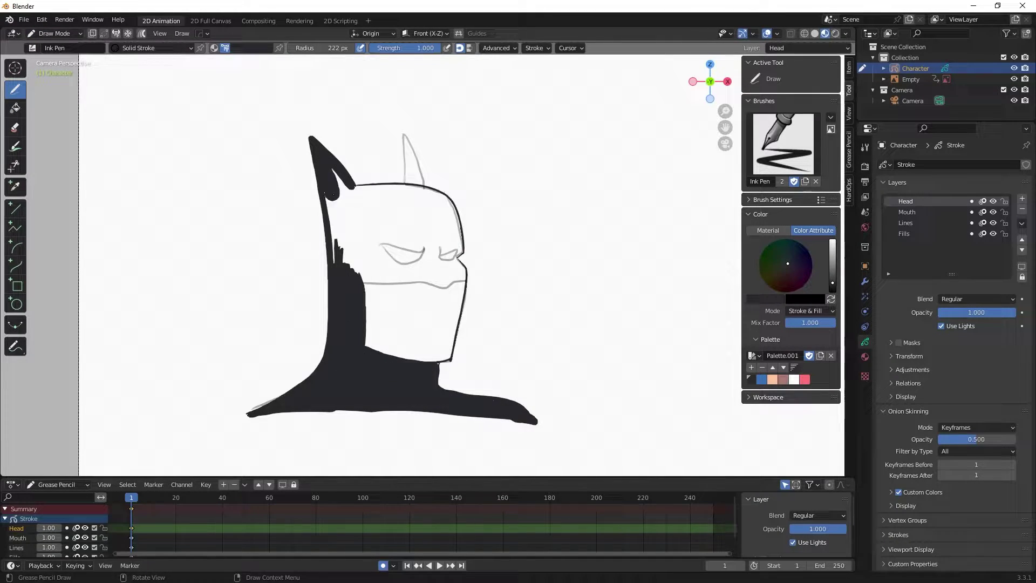
pyautogui.scroll(3, 421, 267)
pyautogui.moveTo(442, 356)
pyautogui.mouseDown()
pyautogui.moveTo(578, 356)
pyautogui.moveTo(664, 389)
pyautogui.mouseUp()
pyautogui.moveTo(404, 259); pyautogui.dragTo(599, 356)
# Draw the second pointed ear and fill the cowl in black
pyautogui.rightClick(559, 214)
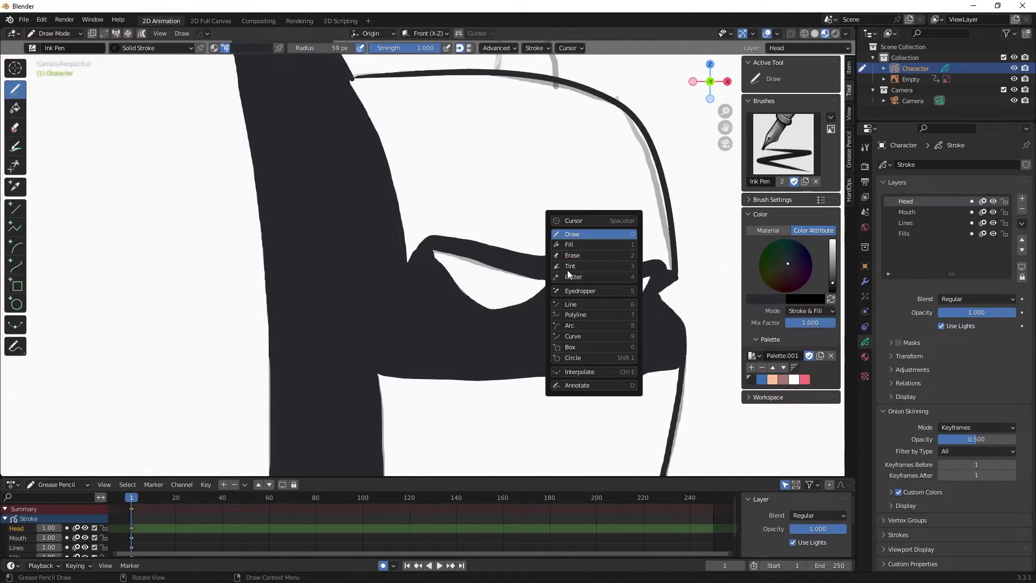
pyautogui.moveTo(496, 130); pyautogui.dragTo(525, 231)
pyautogui.moveTo(413, 243); pyautogui.dragTo(518, 365)
pyautogui.moveTo(559, 251); pyautogui.dragTo(632, 373)
pyautogui.moveTo(486, 259); pyautogui.dragTo(607, 356)
# Paint white eyes and a skin-toned lower face
pyautogui.click(793, 379)
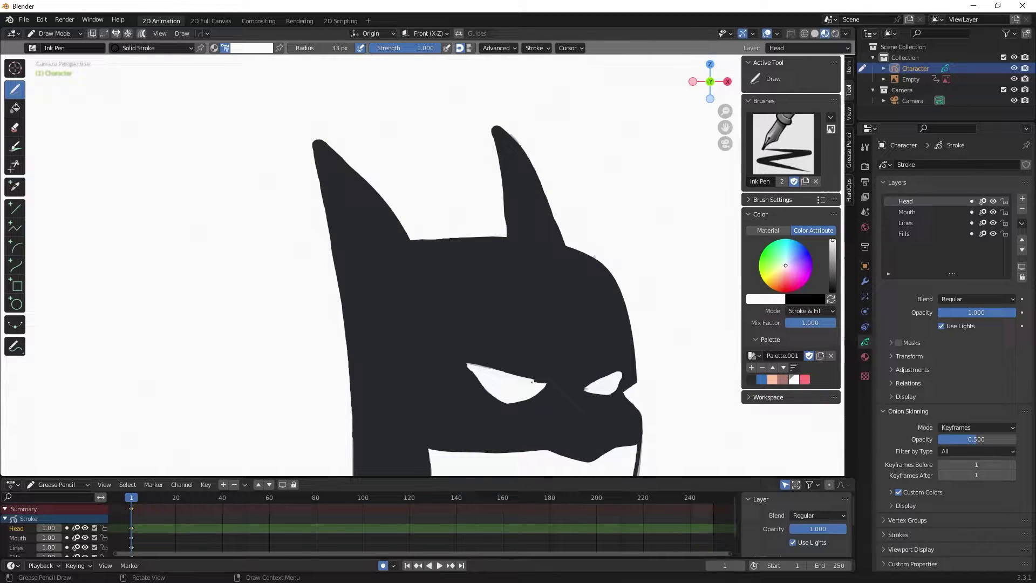
pyautogui.moveTo(486, 372); pyautogui.dragTo(615, 380)
pyautogui.scroll(-5, 584, 362)
pyautogui.scroll(5, 567, 364)
pyautogui.click(771, 379)
pyautogui.moveTo(437, 291); pyautogui.dragTo(639, 291)
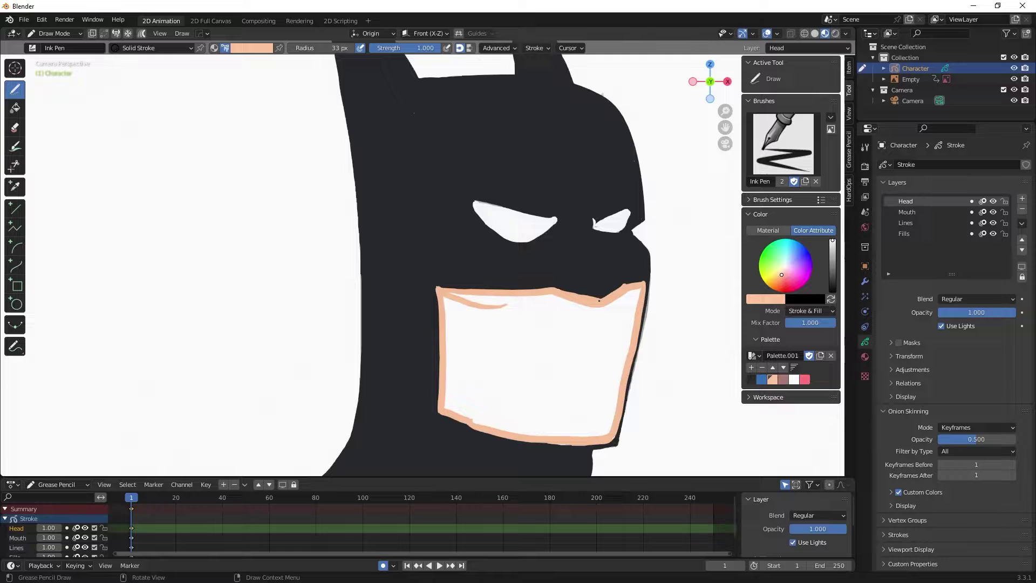
pyautogui.moveTo(485, 300)
pyautogui.mouseDown()
pyautogui.moveTo(455, 410)
pyautogui.moveTo(566, 324)
pyautogui.moveTo(615, 421)
pyautogui.mouseUp()
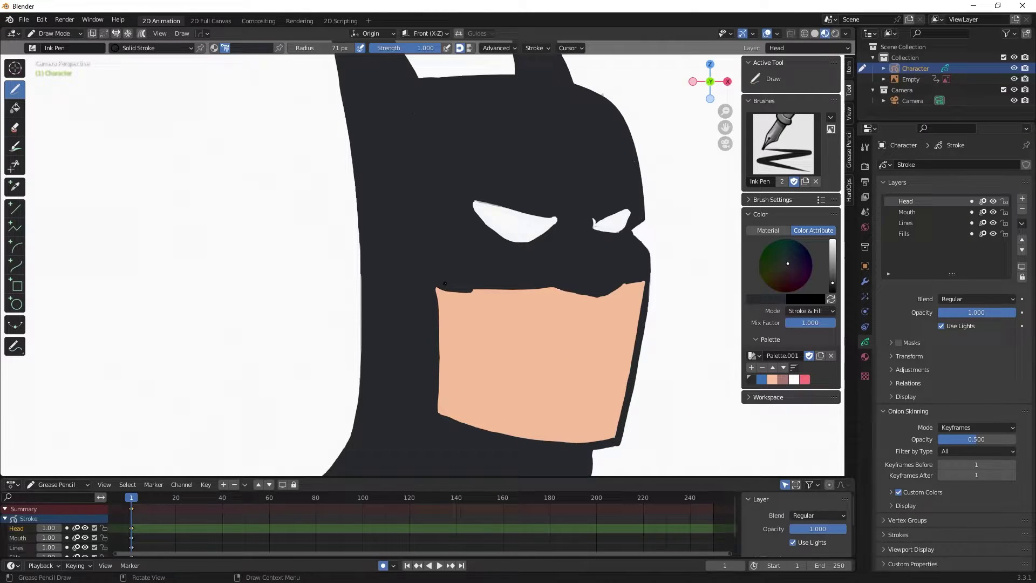
pyautogui.click(794, 378)
pyautogui.moveTo(595, 223); pyautogui.dragTo(630, 214)
pyautogui.scroll(-4, 567, 243)
pyautogui.scroll(4, 567, 243)
# Add blue highlights on the head top, neck, shoulders and cowl edge
pyautogui.click(795, 249)
pyautogui.moveTo(517, 186); pyautogui.dragTo(567, 268)
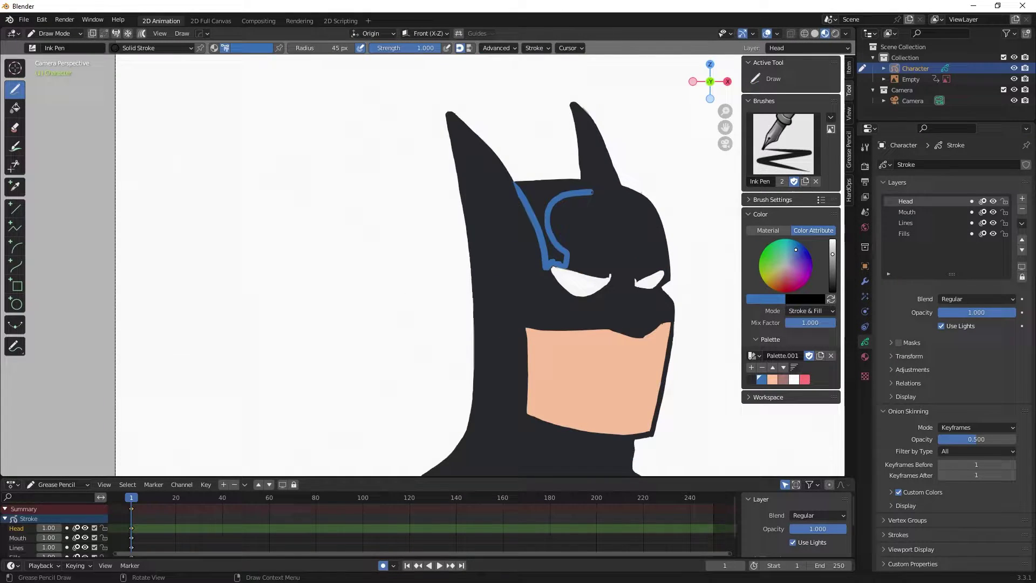
pyautogui.moveTo(551, 203); pyautogui.dragTo(554, 321)
pyautogui.moveTo(517, 182)
pyautogui.mouseDown()
pyautogui.moveTo(583, 219)
pyautogui.moveTo(651, 206)
pyautogui.mouseUp()
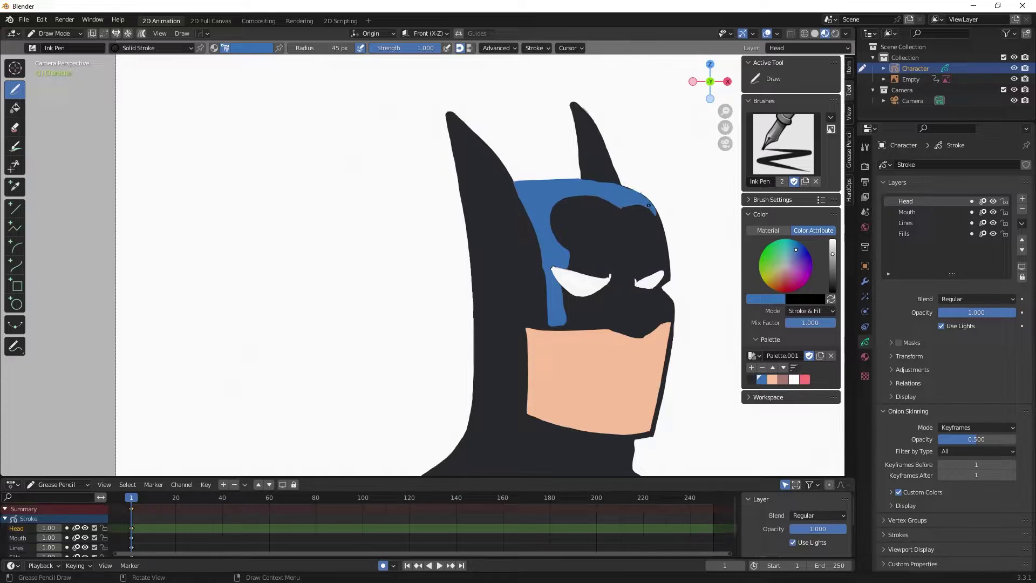
pyautogui.scroll(1, 567, 243)
pyautogui.moveTo(405, 429); pyautogui.dragTo(607, 356)
pyautogui.moveTo(453, 413); pyautogui.dragTo(705, 437)
pyautogui.scroll(2, 478, 260)
pyautogui.scroll(1, 478, 259)
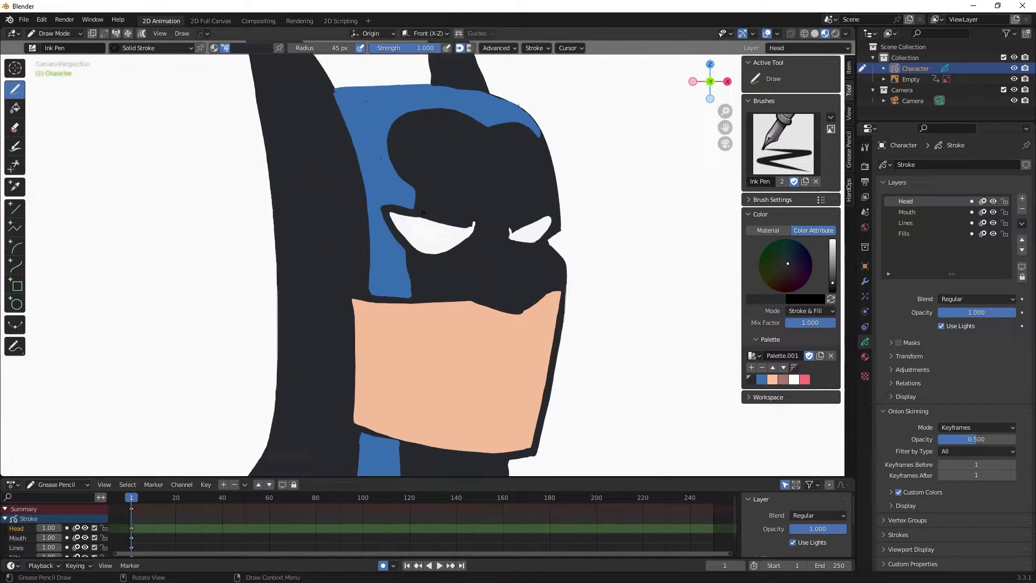
pyautogui.scroll(-5, 477, 258)
pyautogui.scroll(5, 362, 233)
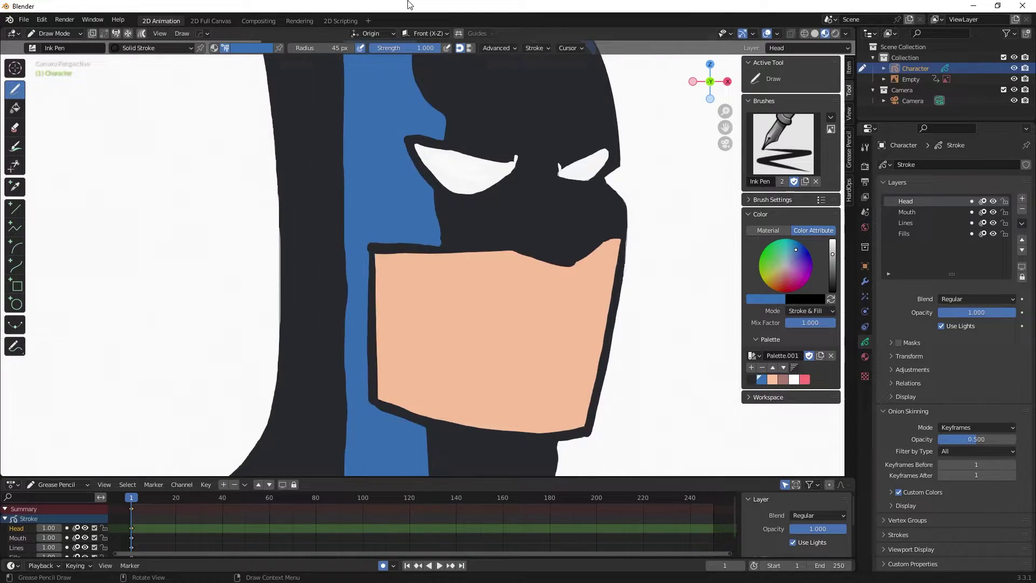
pyautogui.scroll(2, 348, 292)
pyautogui.moveTo(709, 209); pyautogui.dragTo(528, 124)
pyautogui.scroll(-2, 529, 127)
pyautogui.scroll(-1, 529, 126)
pyautogui.scroll(-4, 533, 309)
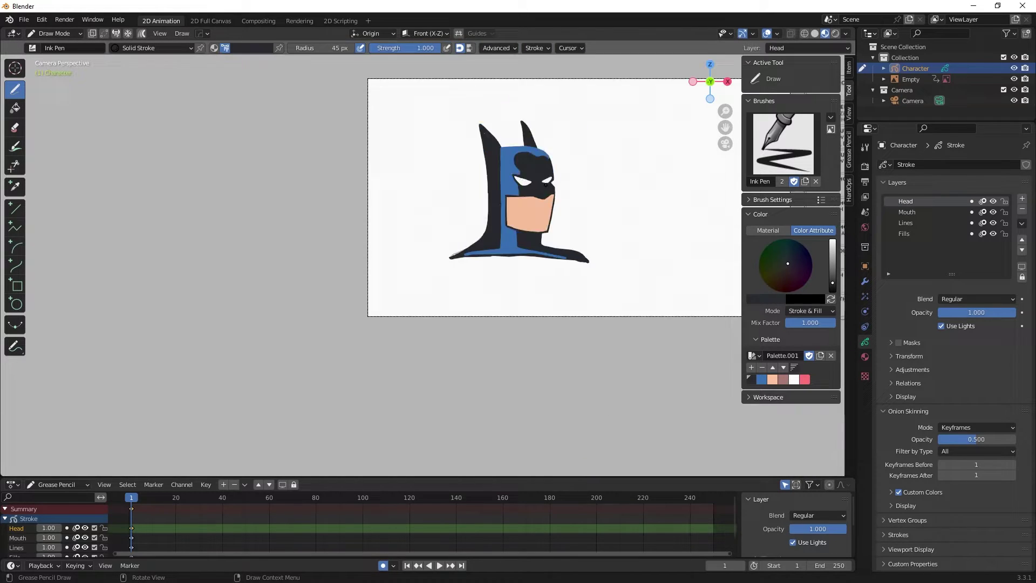
pyautogui.scroll(3, 533, 309)
# Cover the left blue strip in black, add blue on the nose, and shade the face
pyautogui.moveTo(356, 198); pyautogui.dragTo(355, 368)
pyautogui.moveTo(360, 231); pyautogui.dragTo(381, 280)
pyautogui.scroll(2, 426, 269)
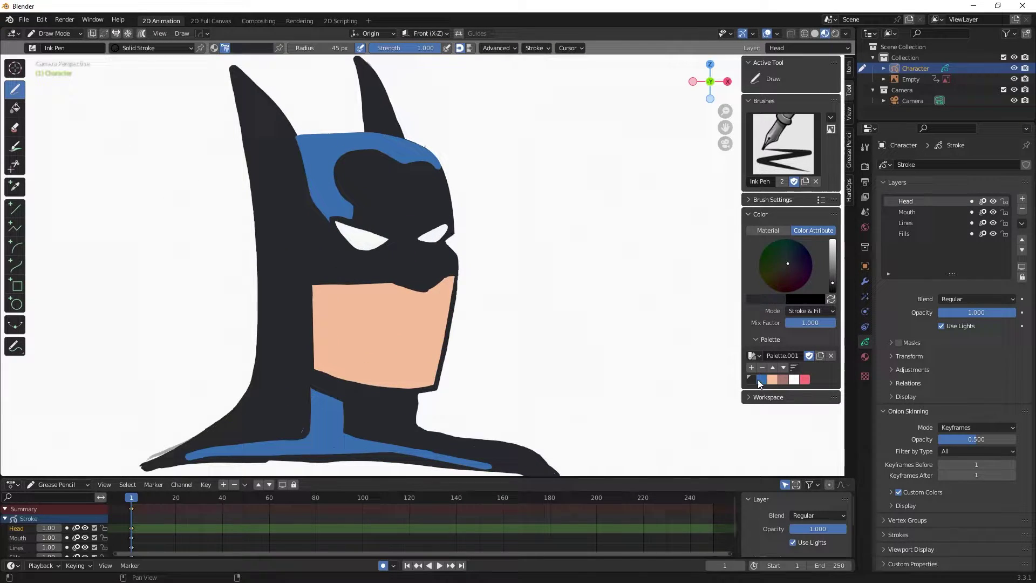
pyautogui.moveTo(421, 243); pyautogui.dragTo(397, 283)
pyautogui.moveTo(324, 300); pyautogui.dragTo(323, 393)
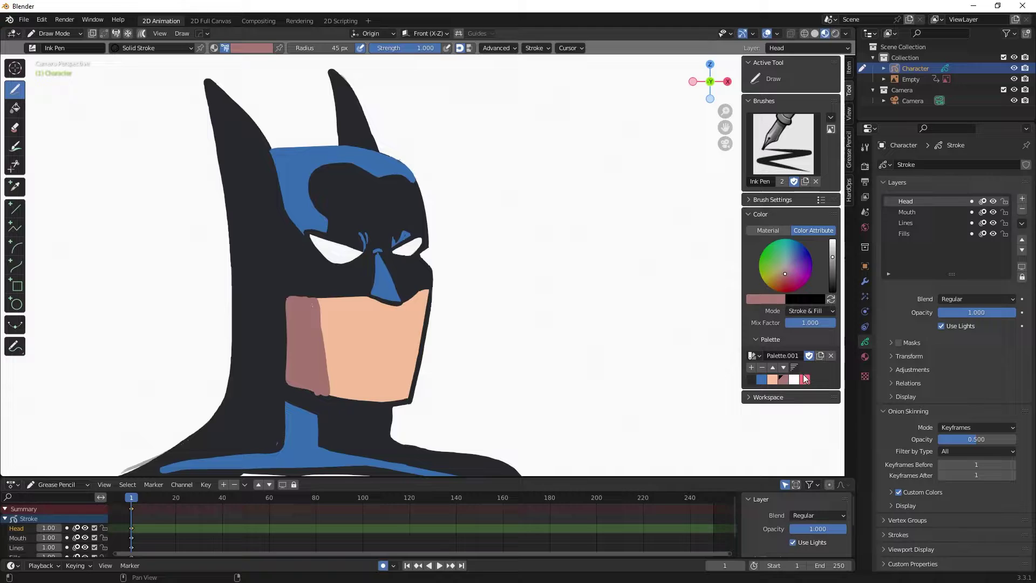
pyautogui.scroll(-6, 334, 385)
pyautogui.scroll(7, 333, 385)
pyautogui.scroll(-4, 412, 379)
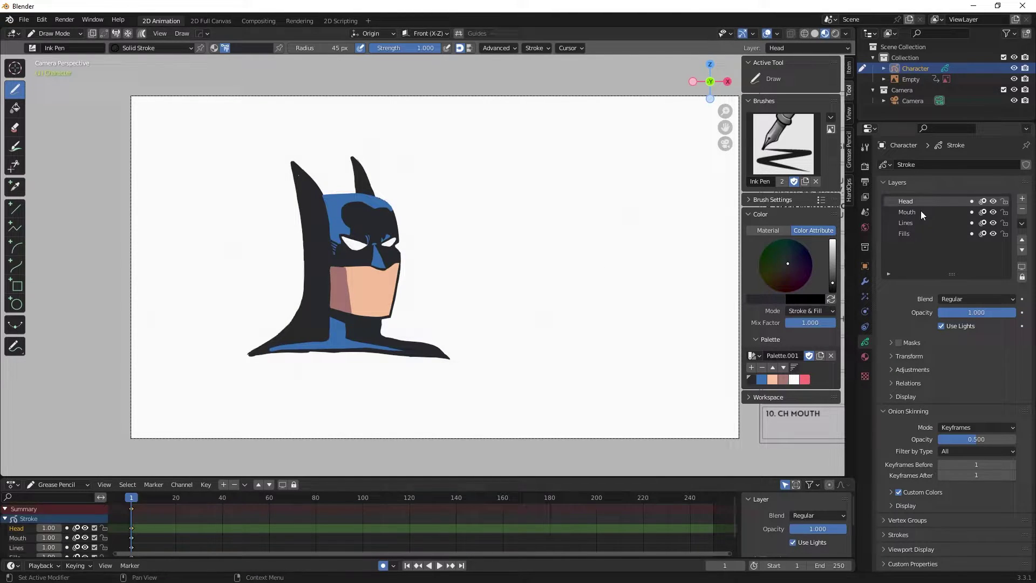
# Move Mouth above Head, disable Auto Keying, and shift the mouth chart into the frame
pyautogui.click(918, 212)
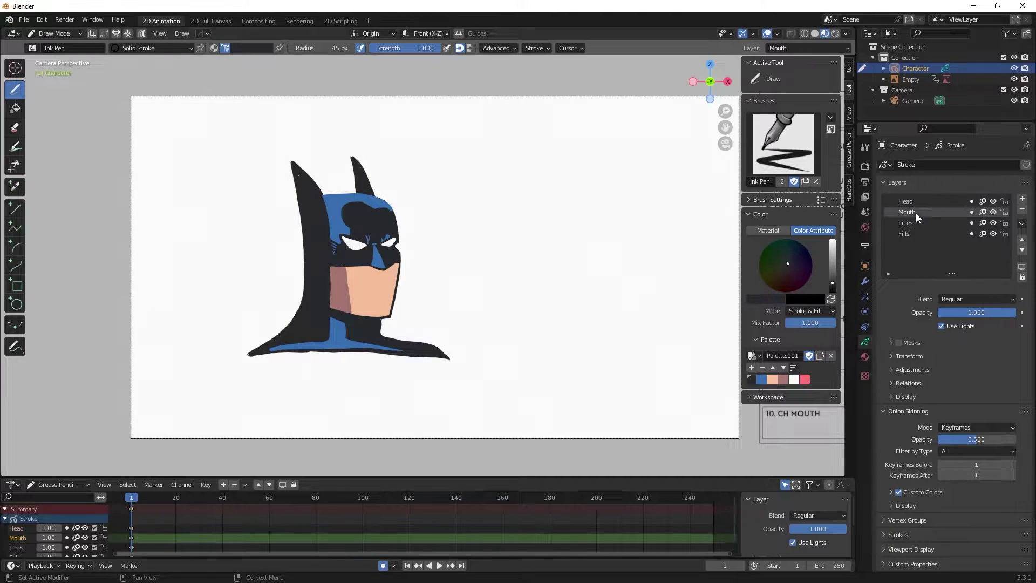
pyautogui.click(1021, 242)
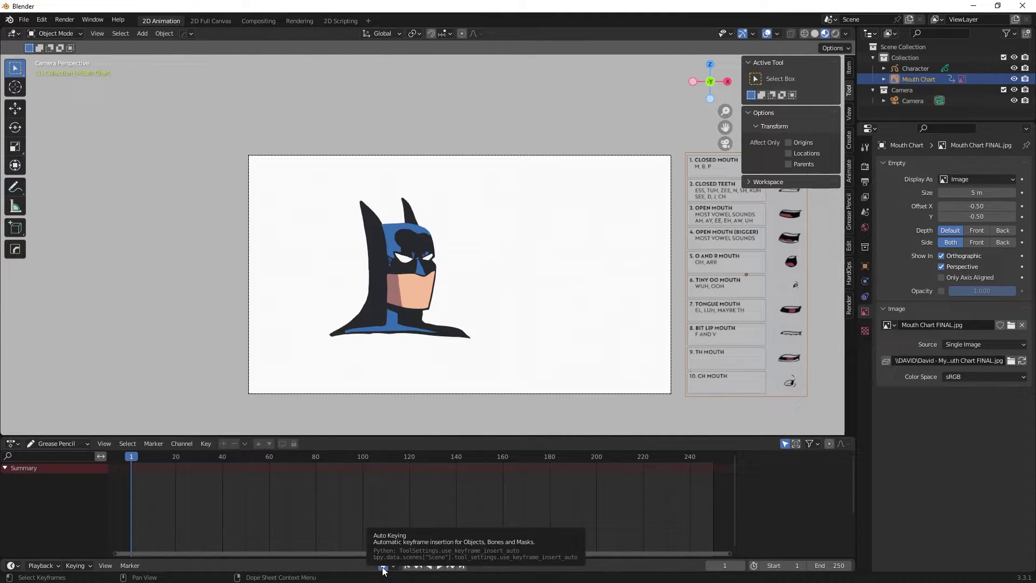
pyautogui.click(383, 568)
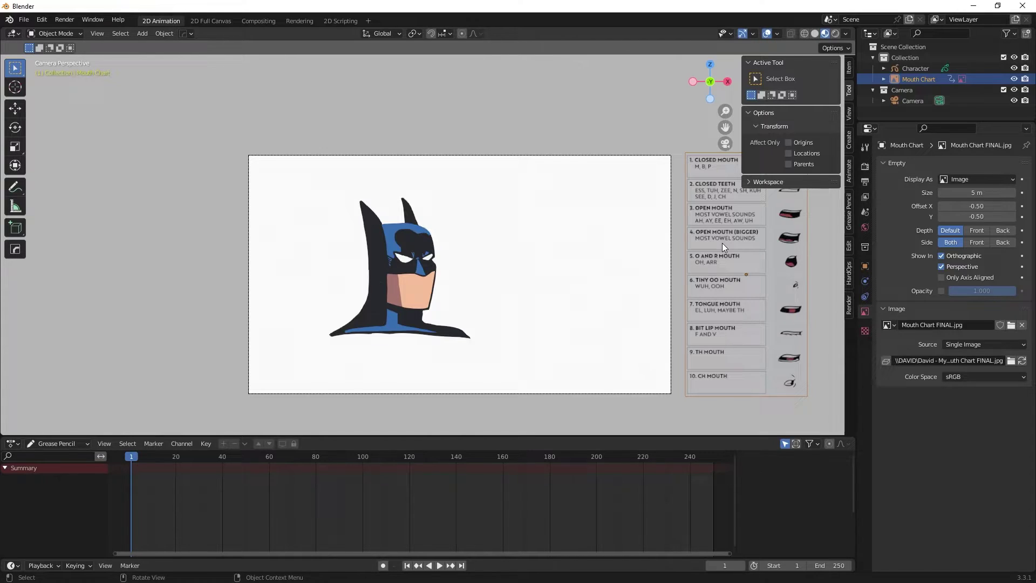
pyautogui.press('g')
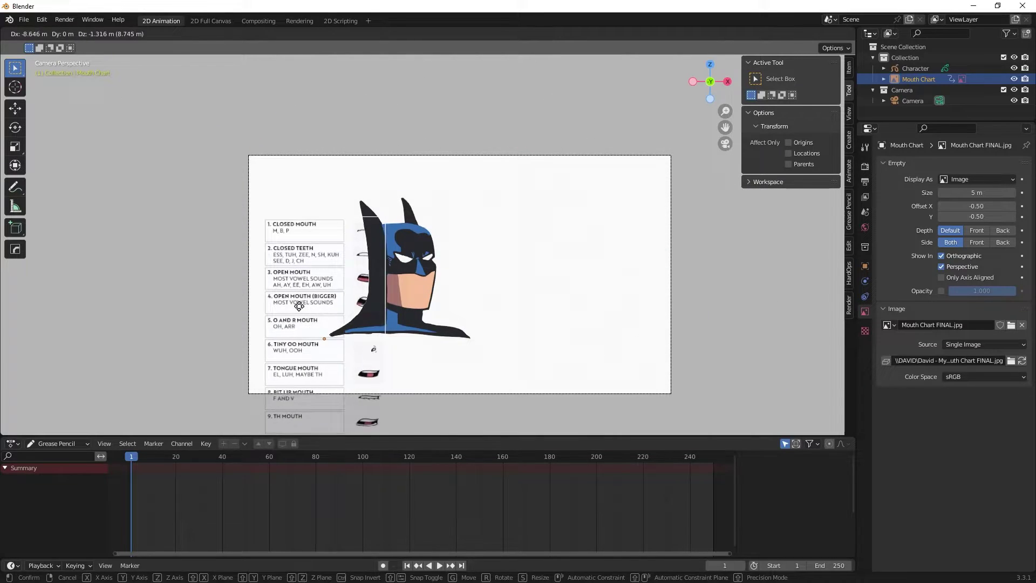
pyautogui.click(265, 303)
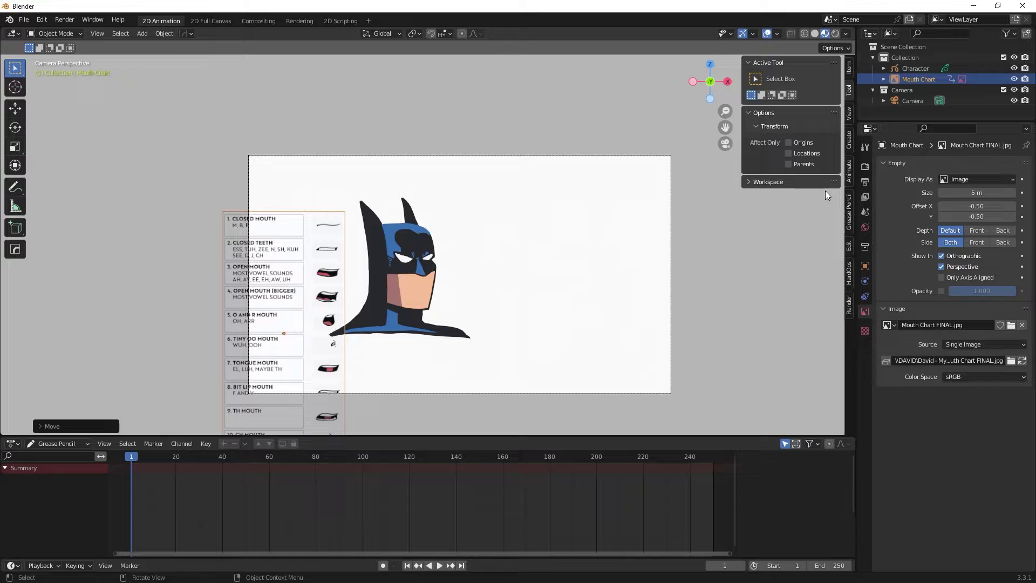
# Put Character in Draw Mode and draw a closed mouth line on the face
pyautogui.click(910, 69)
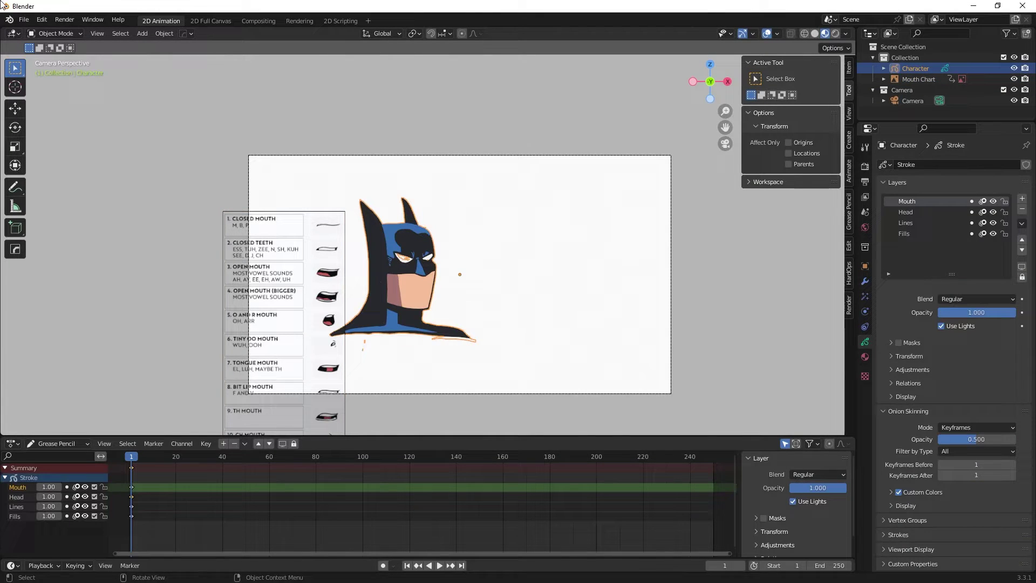
pyautogui.click(57, 33)
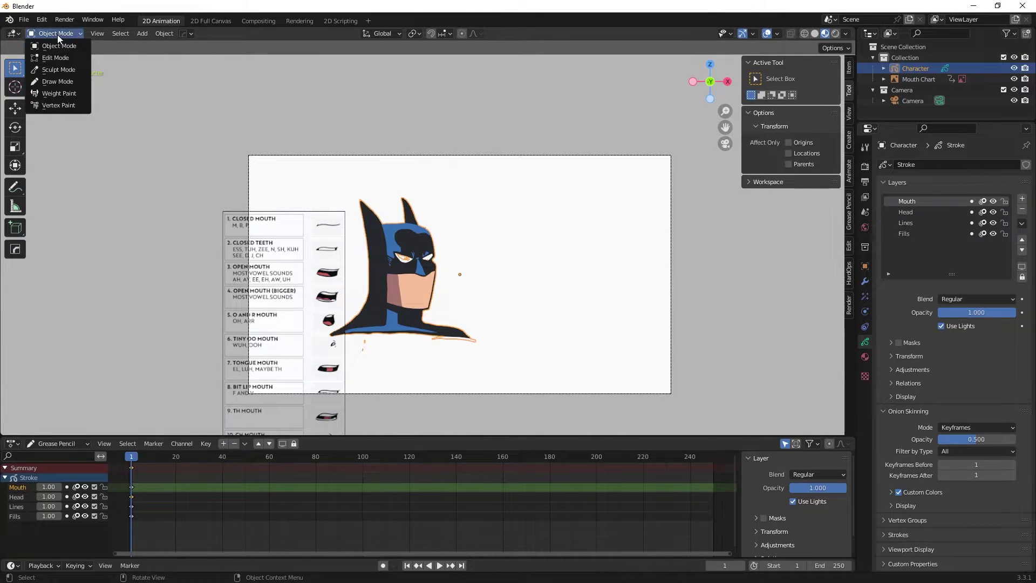
pyautogui.click(61, 81)
pyautogui.scroll(3, 332, 284)
pyautogui.scroll(2, 333, 284)
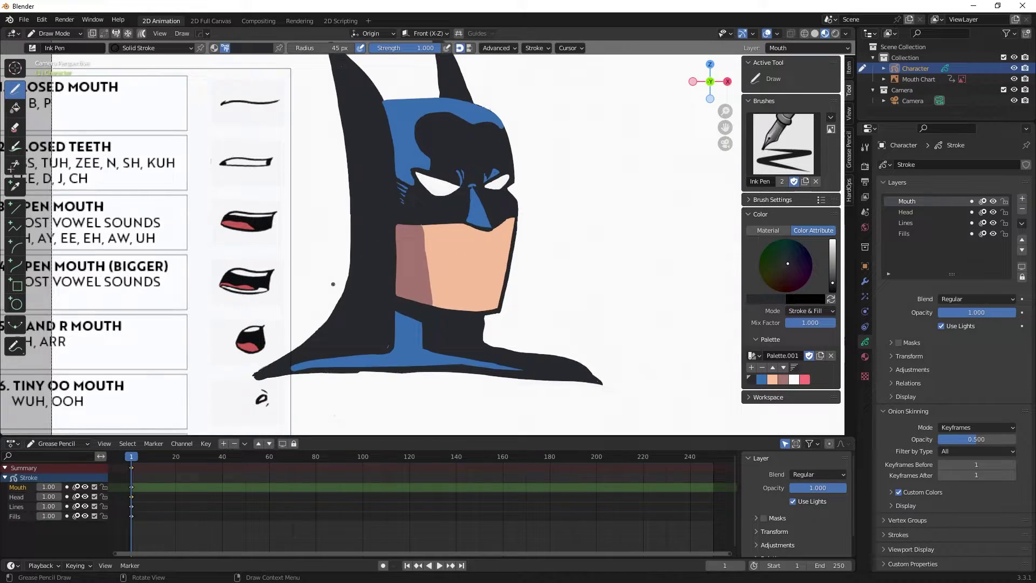
pyautogui.scroll(1, 333, 284)
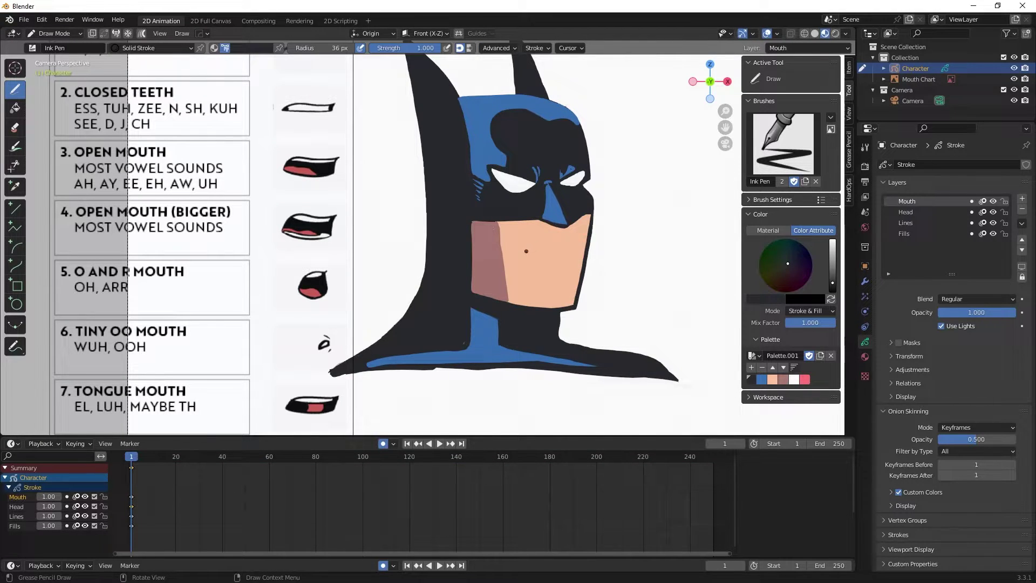
pyautogui.moveTo(524, 251); pyautogui.dragTo(573, 253)
# Go to frame 2 and toggle the Mouth layer's onion skinning off and on
pyautogui.moveTo(132, 458); pyautogui.dragTo(136, 458)
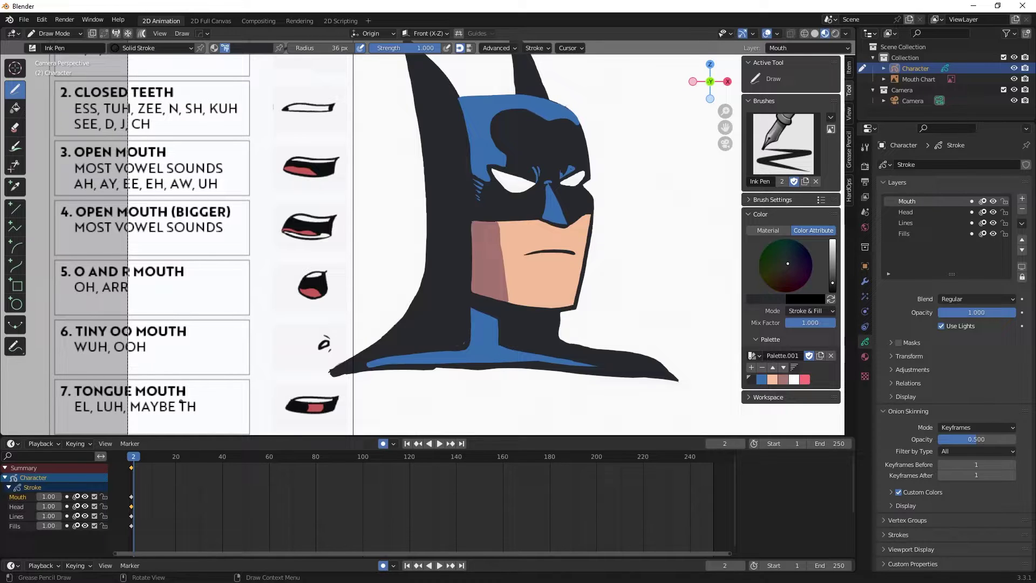
pyautogui.click(983, 201)
pyautogui.click(984, 201)
# Draw the frame-2 mouth with lips and white teeth, and move to frame 3
pyautogui.moveTo(524, 252)
pyautogui.mouseDown()
pyautogui.moveTo(577, 247)
pyautogui.moveTo(572, 259)
pyautogui.moveTo(576, 248)
pyautogui.mouseUp()
pyautogui.scroll(4, 531, 257)
pyautogui.moveTo(831, 279); pyautogui.dragTo(832, 243)
pyautogui.moveTo(495, 244); pyautogui.dragTo(579, 246)
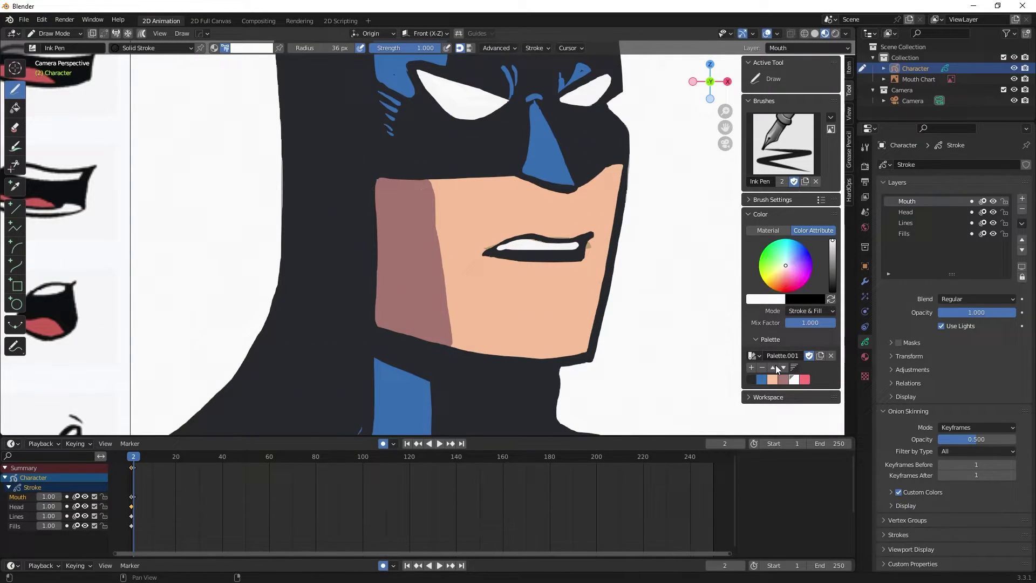
pyautogui.scroll(-8, 518, 178)
pyautogui.scroll(2, 544, 79)
pyautogui.click(137, 460)
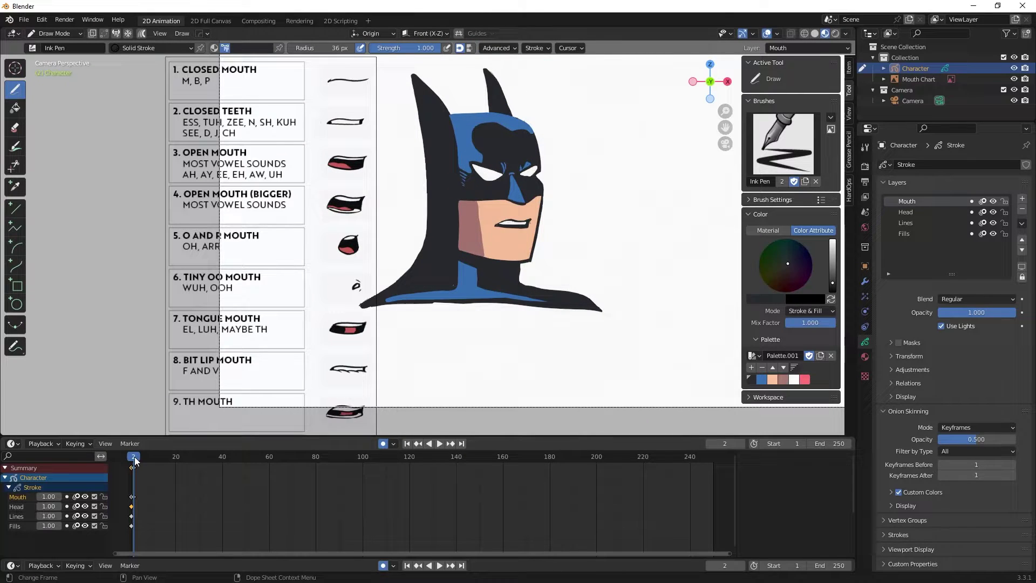
pyautogui.press('space')
pyautogui.press('space')
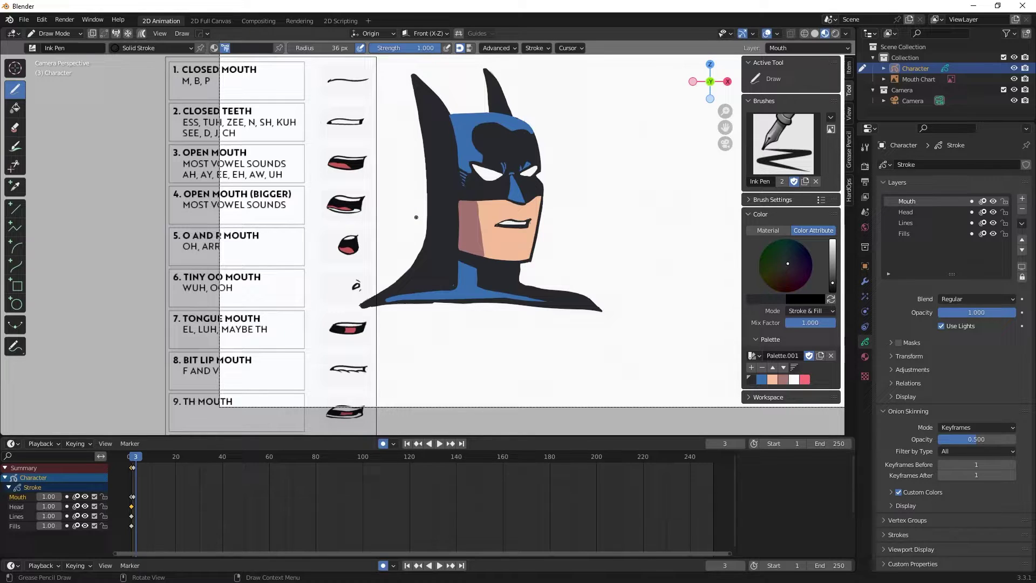
pyautogui.scroll(2, 519, 210)
pyautogui.scroll(1, 540, 204)
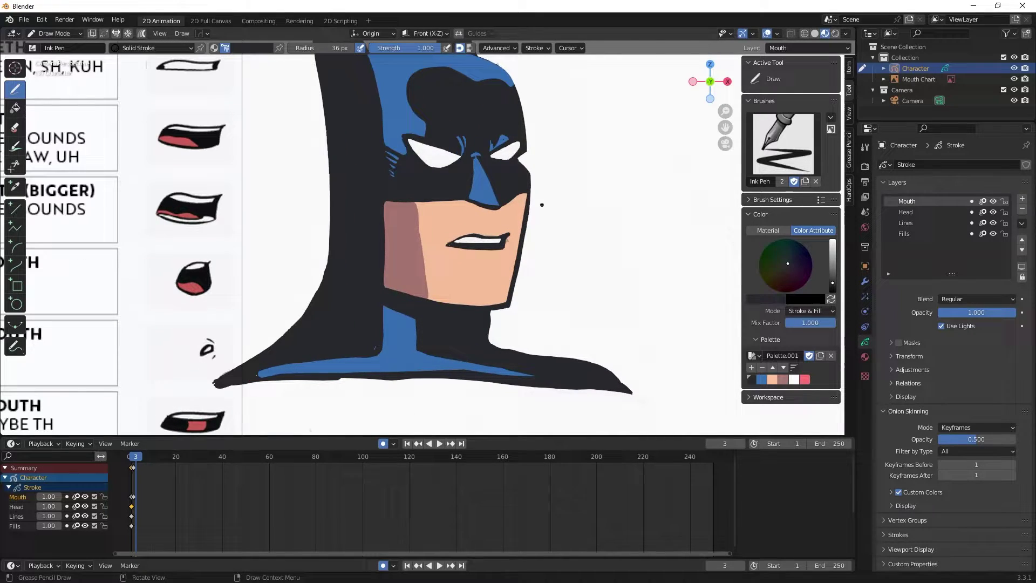
pyautogui.scroll(1, 539, 208)
pyautogui.scroll(1, 459, 138)
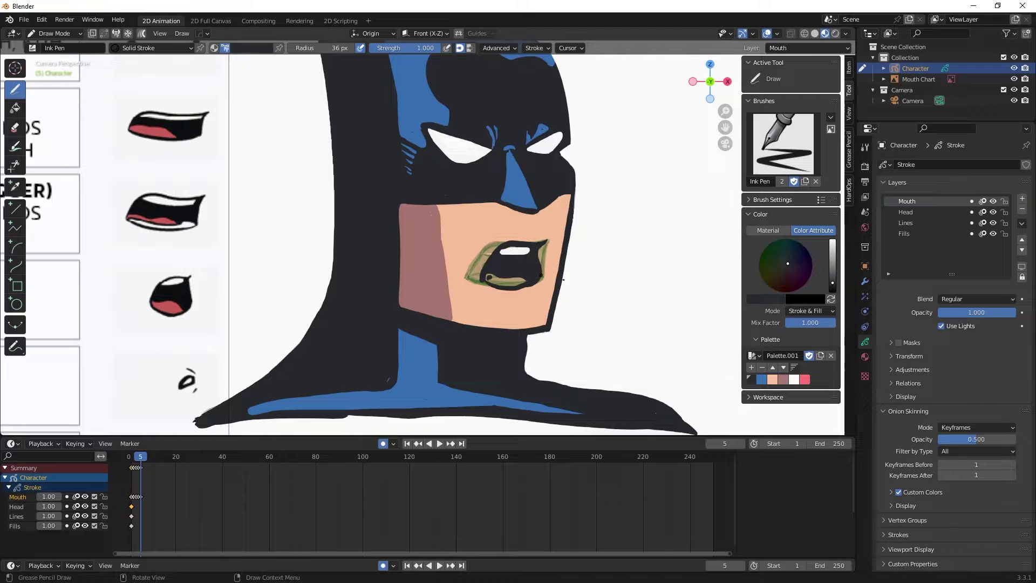
# Draw mouth poses through frames 6 to 10, undoing and erasing strokes as needed
pyautogui.press('Right')
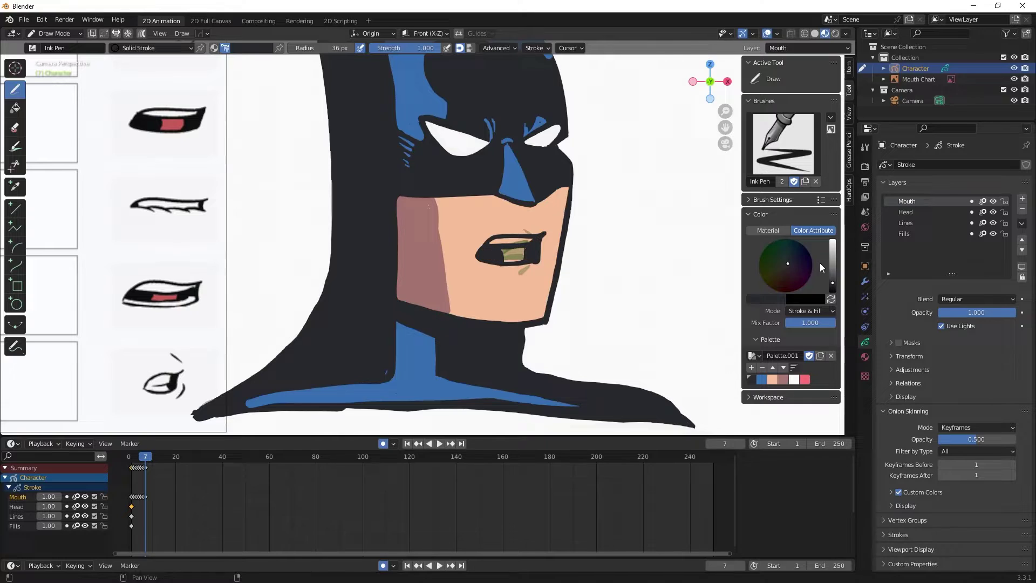
pyautogui.click(149, 457)
pyautogui.hotkey('ctrl', 'z')
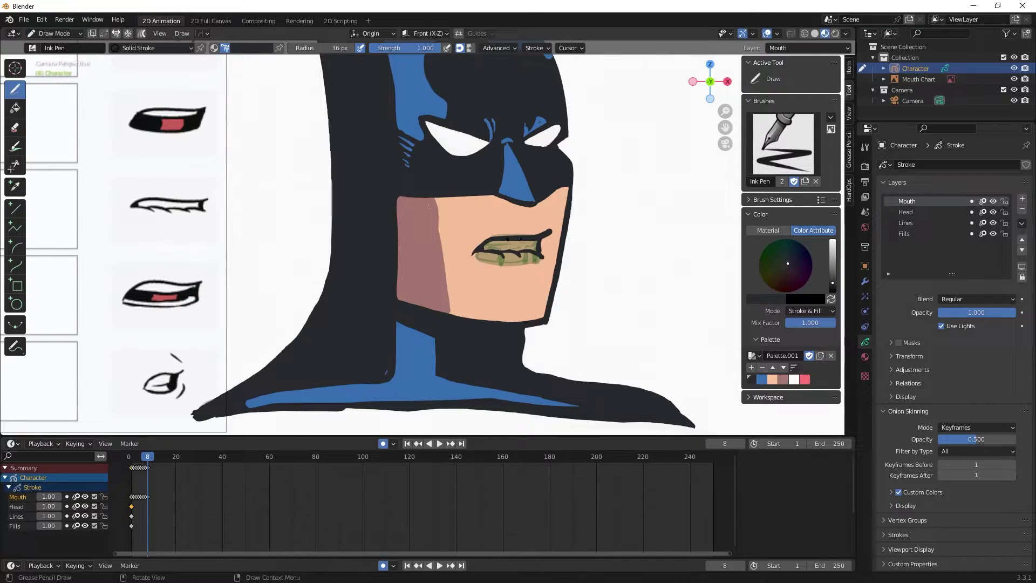
pyautogui.press('Right')
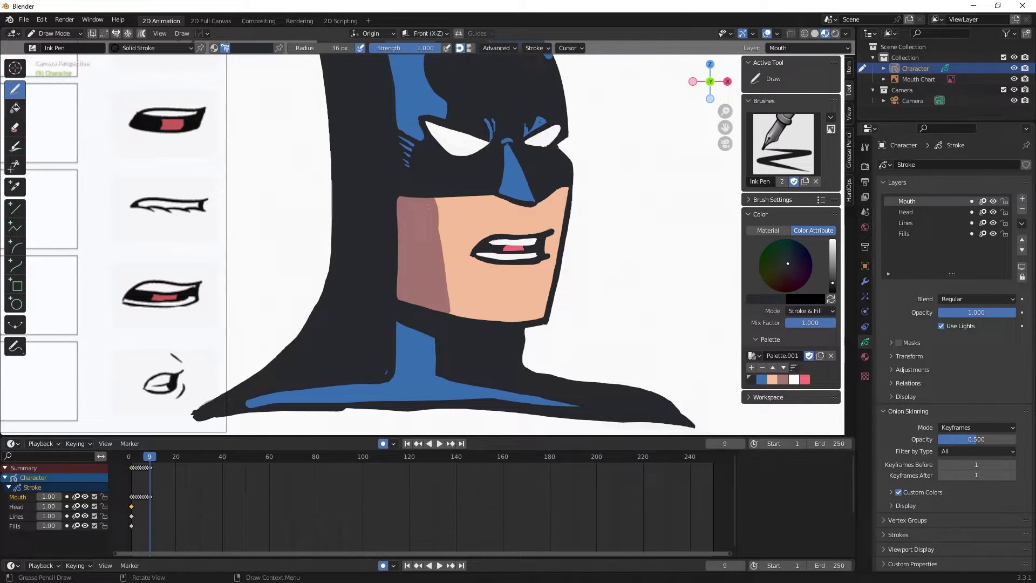
pyautogui.press('e')
pyautogui.press('d')
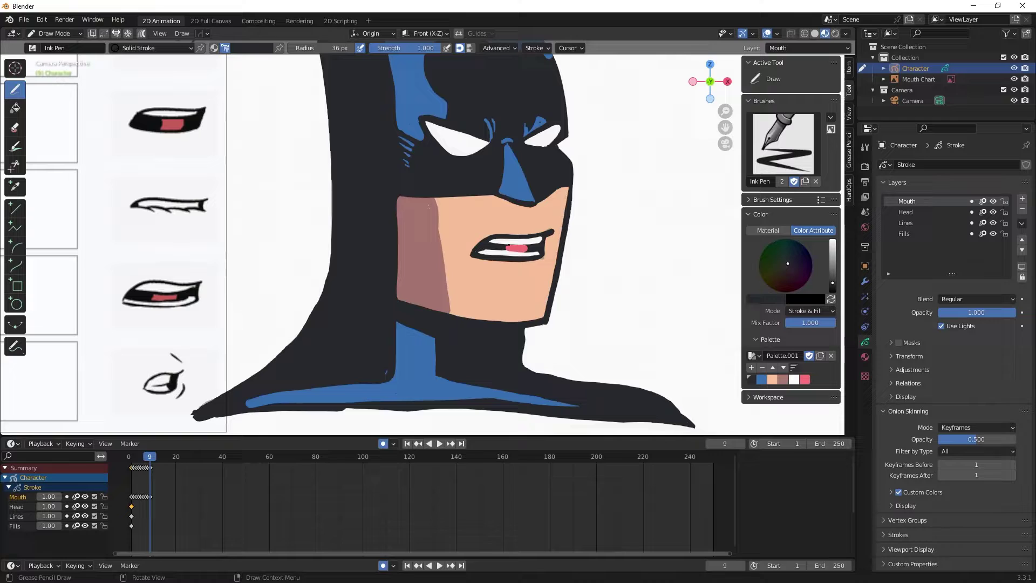
pyautogui.press('Right')
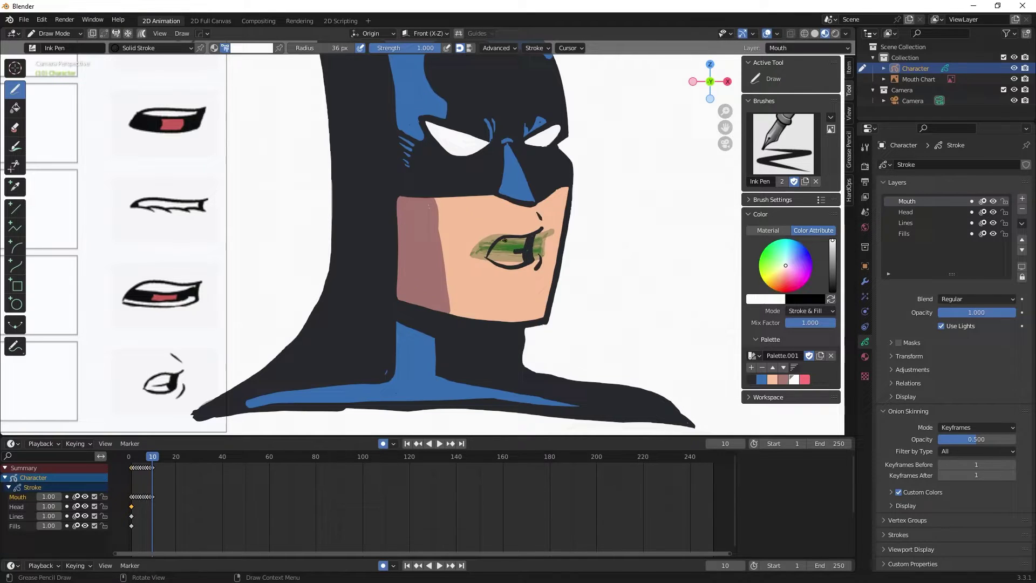
pyautogui.moveTo(485, 252); pyautogui.dragTo(534, 243)
pyautogui.scroll(-5, 512, 253)
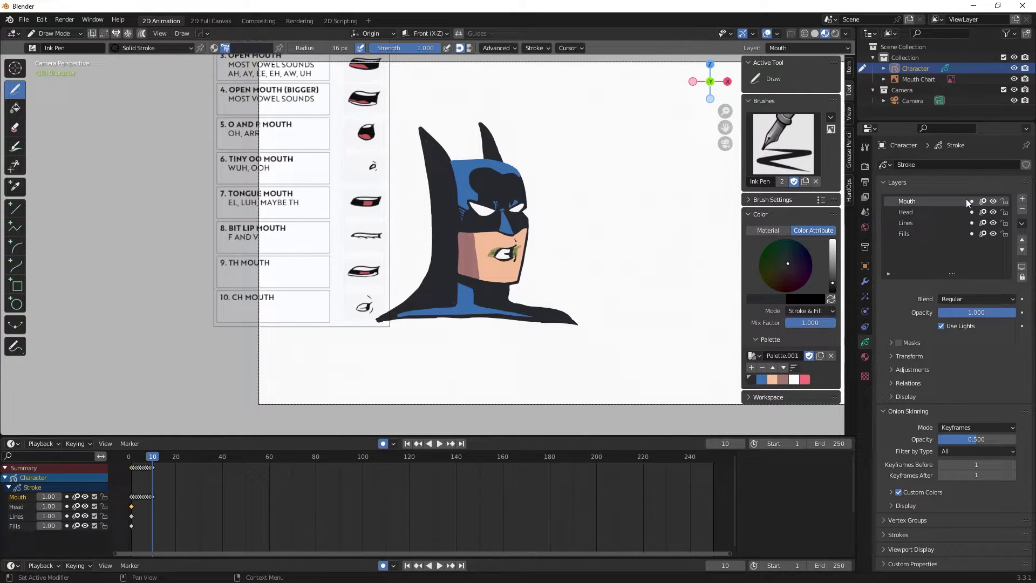
# Hide the Mouth onion skin, scrub the animation, and switch Mouth Chart to Object Mode
pyautogui.click(983, 200)
pyautogui.moveTo(151, 457); pyautogui.dragTo(131, 457)
pyautogui.scroll(-2, 485, 268)
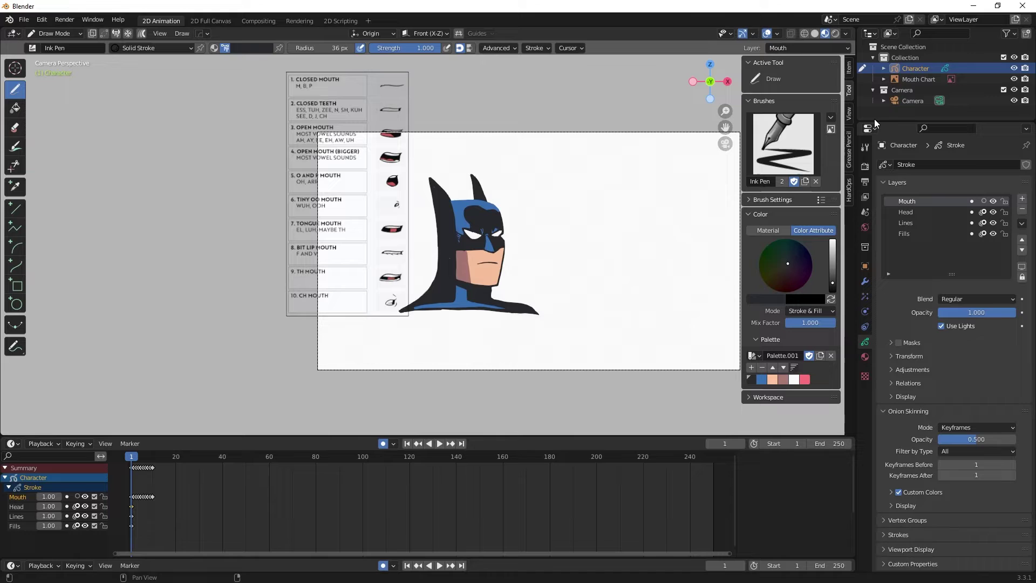
pyautogui.click(909, 80)
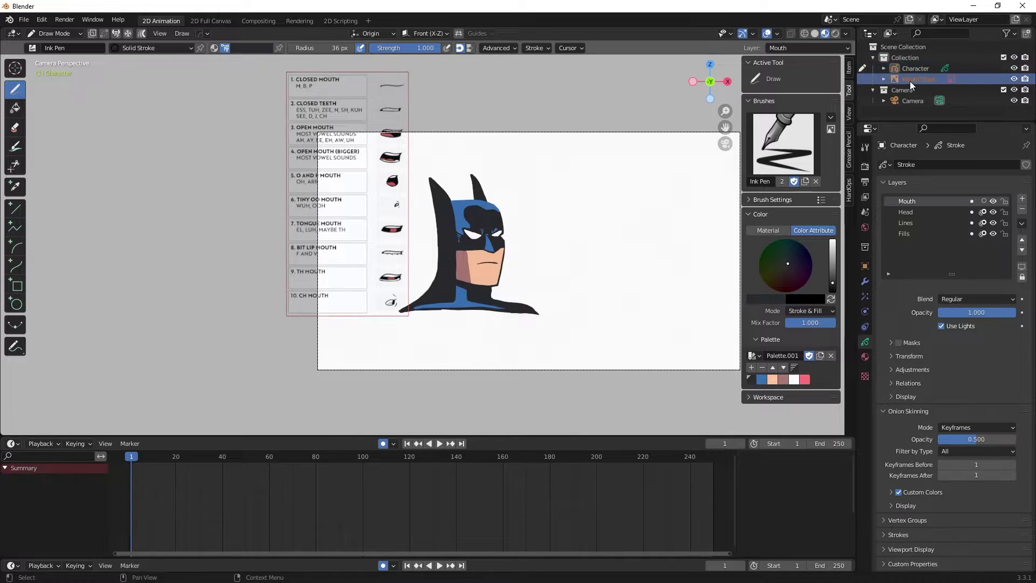
pyautogui.click(61, 37)
pyautogui.click(57, 45)
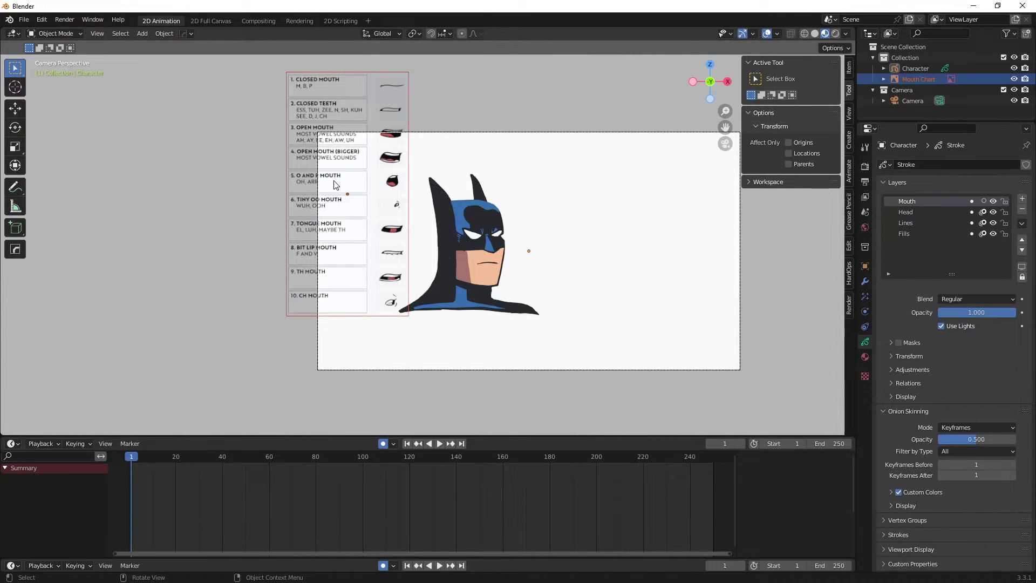
# Disable Auto Keying, move the chart right of the frame, and reselect Character
pyautogui.click(383, 442)
pyautogui.press('g')
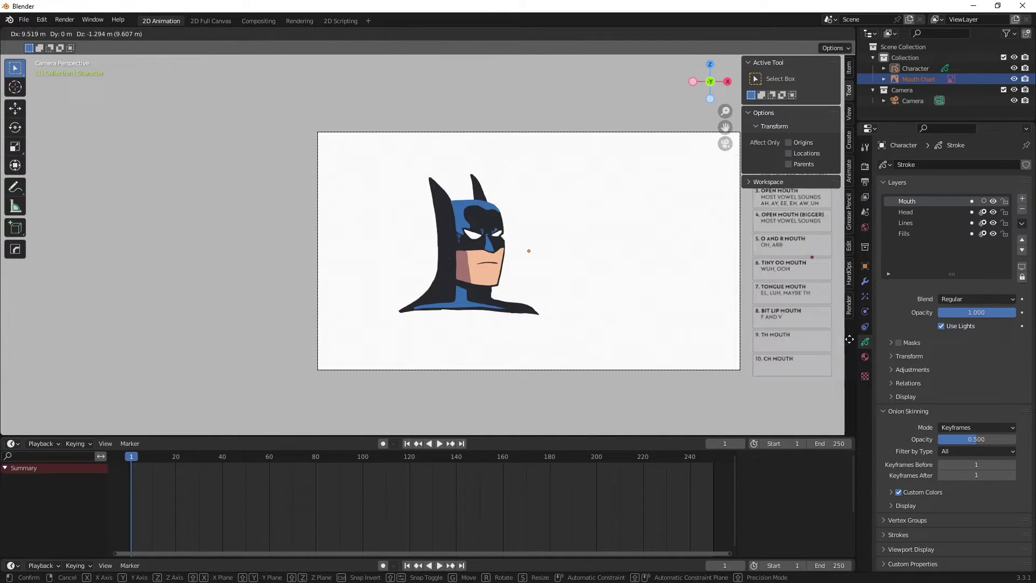
pyautogui.click(832, 342)
pyautogui.scroll(1, 488, 315)
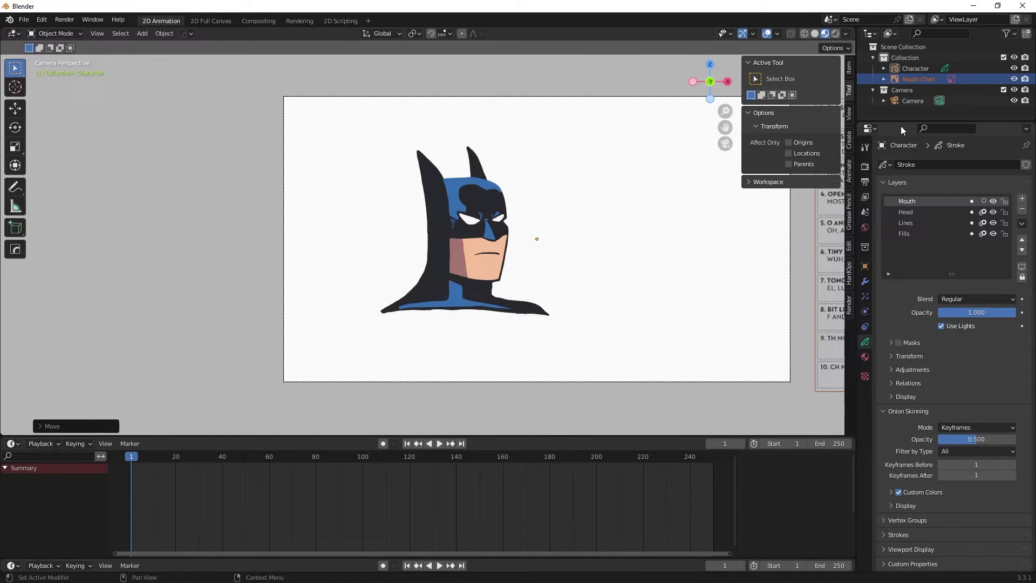
pyautogui.click(912, 69)
# Return Character to Draw Mode at frame 1 and add a Time Offset modifier
pyautogui.click(55, 33)
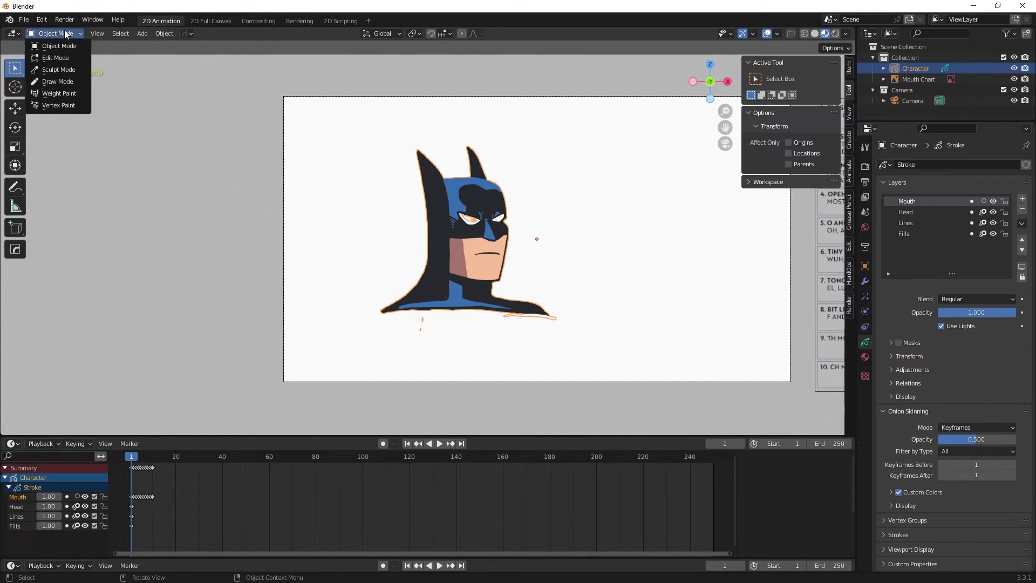
pyautogui.click(55, 82)
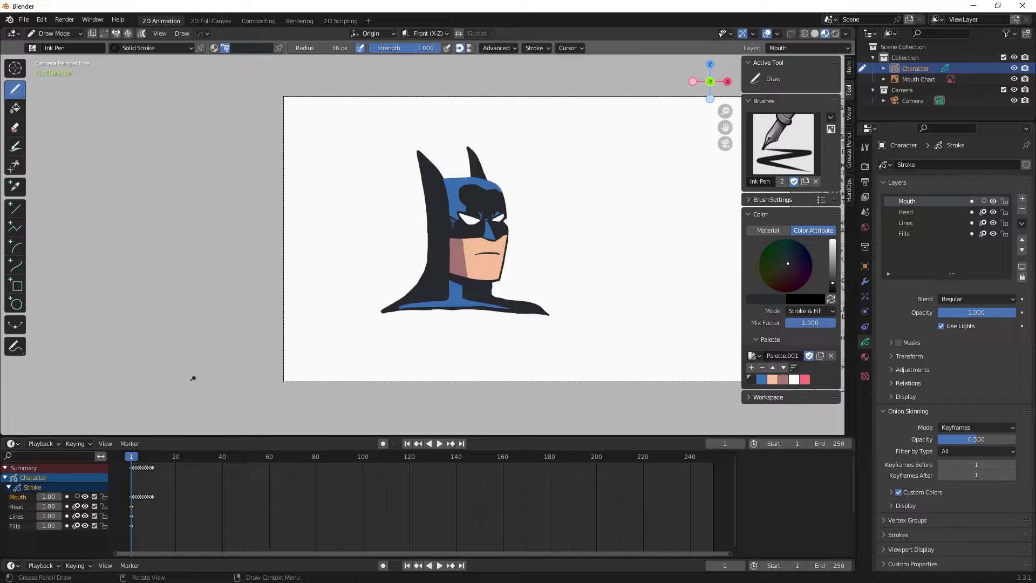
pyautogui.moveTo(134, 459); pyautogui.dragTo(131, 459)
pyautogui.click(867, 282)
pyautogui.click(906, 163)
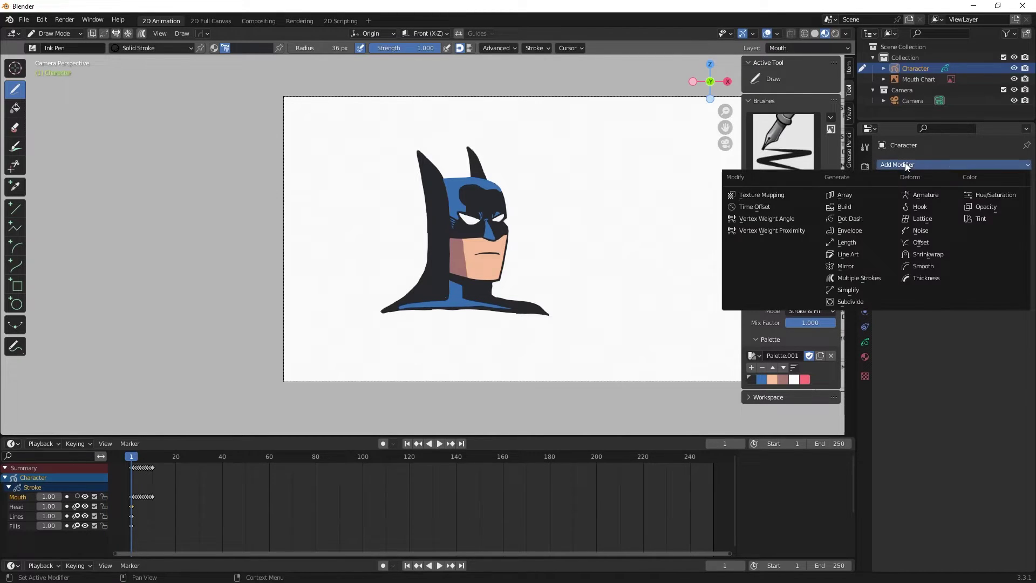
pyautogui.click(768, 206)
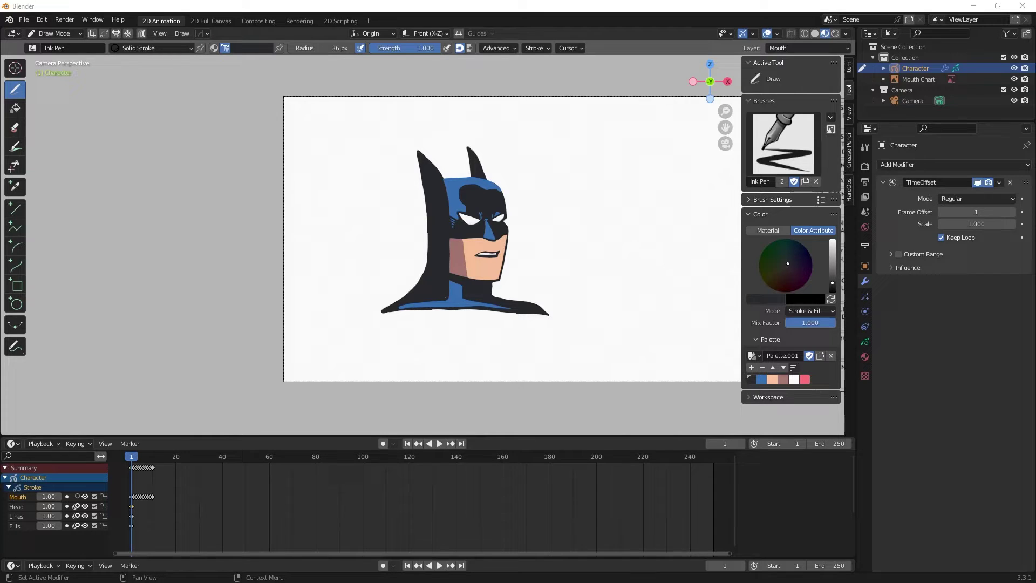
# Set the Time Offset mode to Fixed Frame and limit its influence to the Mouth layer
pyautogui.click(971, 198)
pyautogui.click(966, 234)
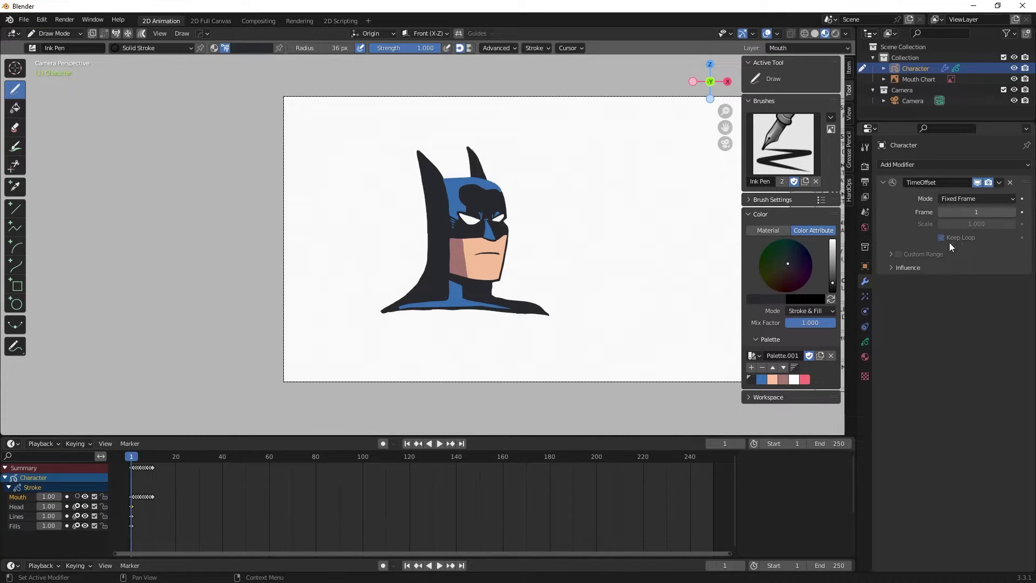
pyautogui.click(892, 268)
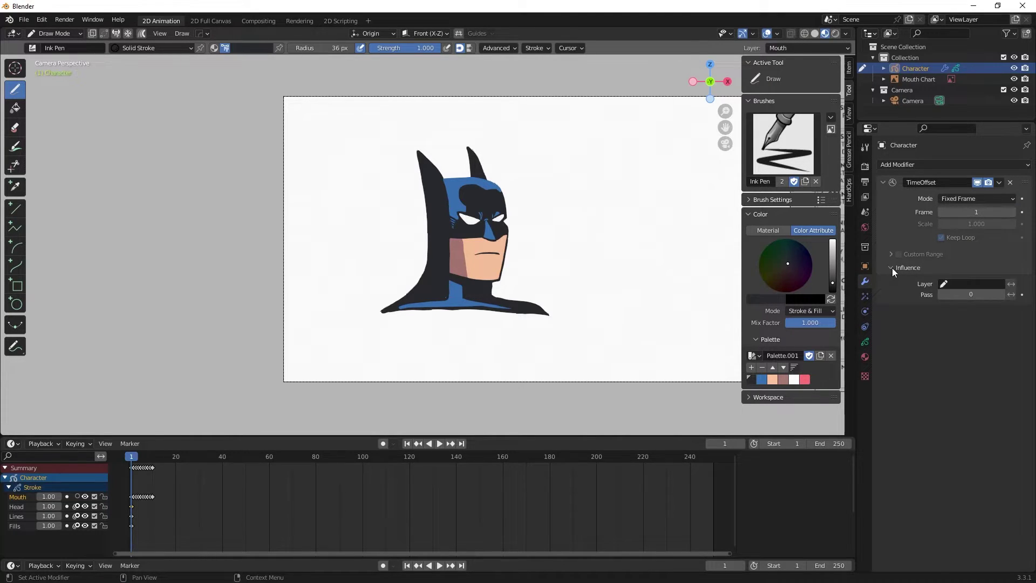
pyautogui.click(981, 284)
pyautogui.click(941, 332)
# Preview mouth shapes by raising the Time Offset frame value, then reset it to 1
pyautogui.press('space')
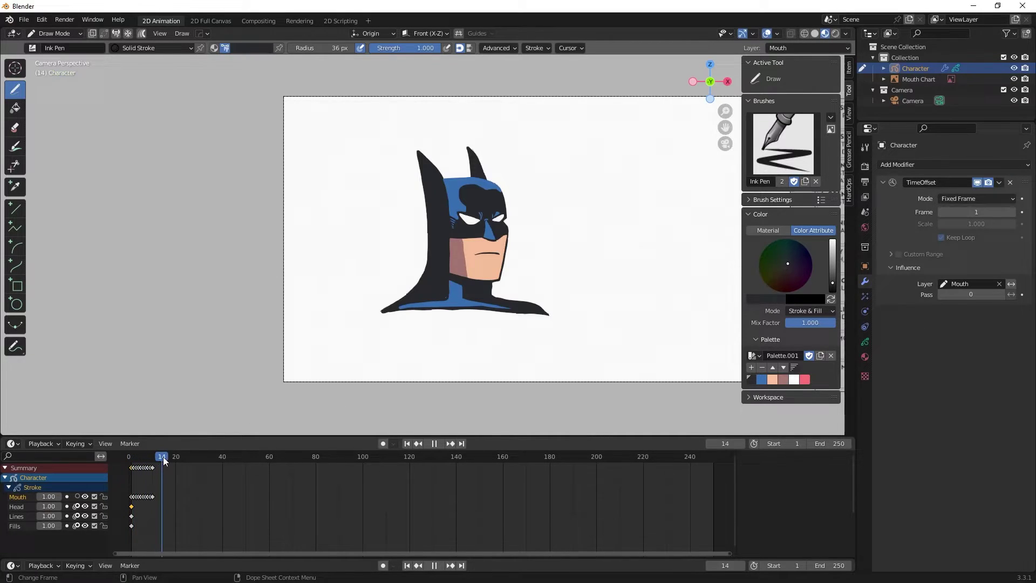
pyautogui.press('Escape')
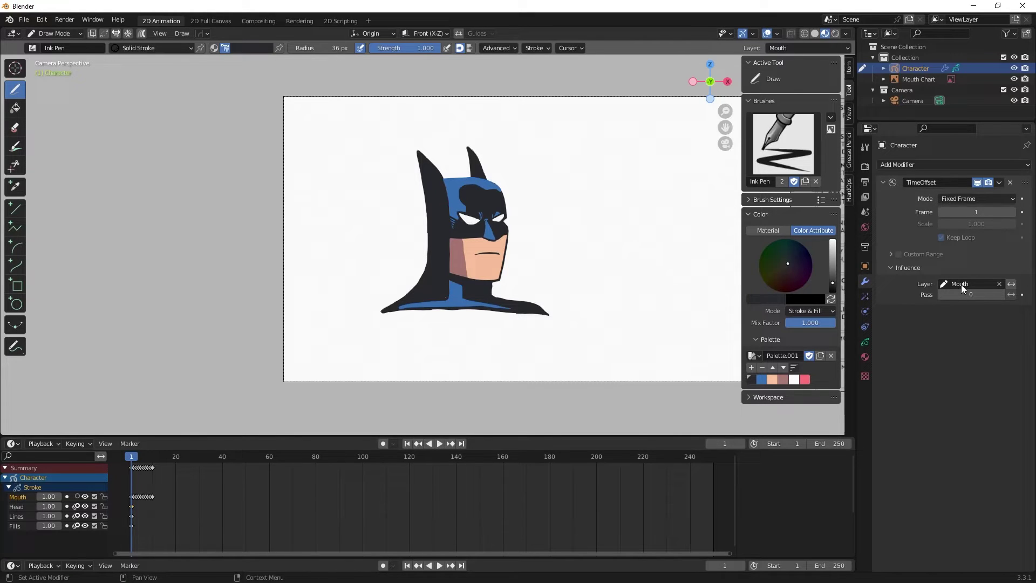
pyautogui.click(1014, 213)
pyautogui.click(1014, 213)
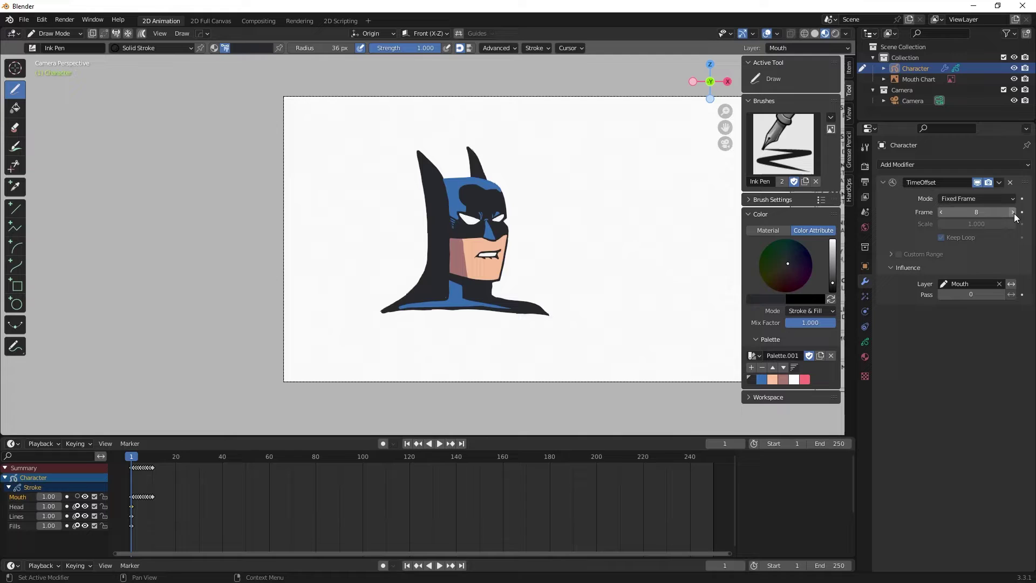
pyautogui.press('BackSpace')
# Play the animation and stop it at frame 30
pyautogui.press('space')
pyautogui.moveTo(191, 455); pyautogui.dragTo(198, 454)
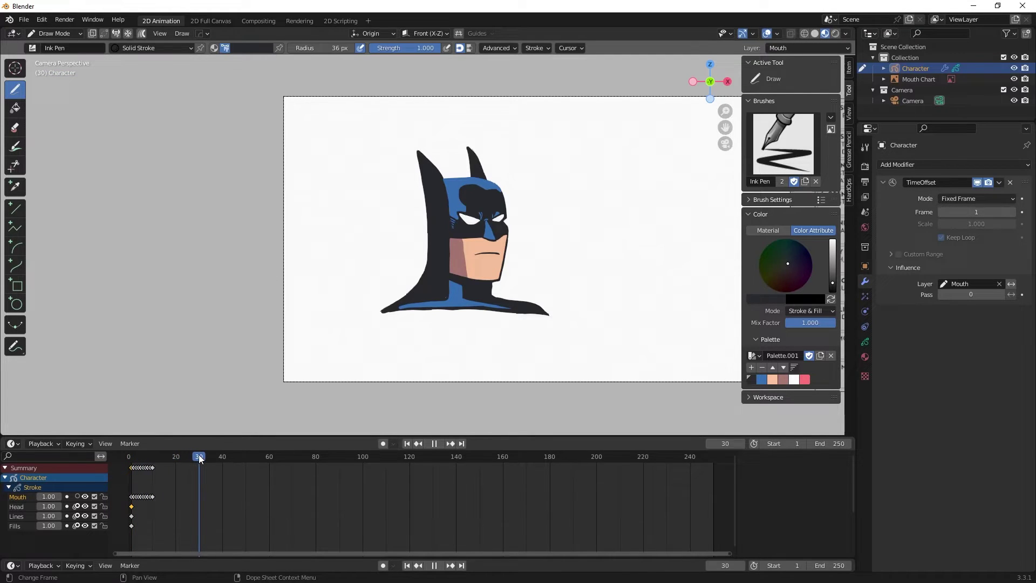
pyautogui.press('space')
# Switch the bottom area to Video Sequencer and add Batman Voice.wav as a sound strip
pyautogui.click(15, 444)
pyautogui.click(14, 444)
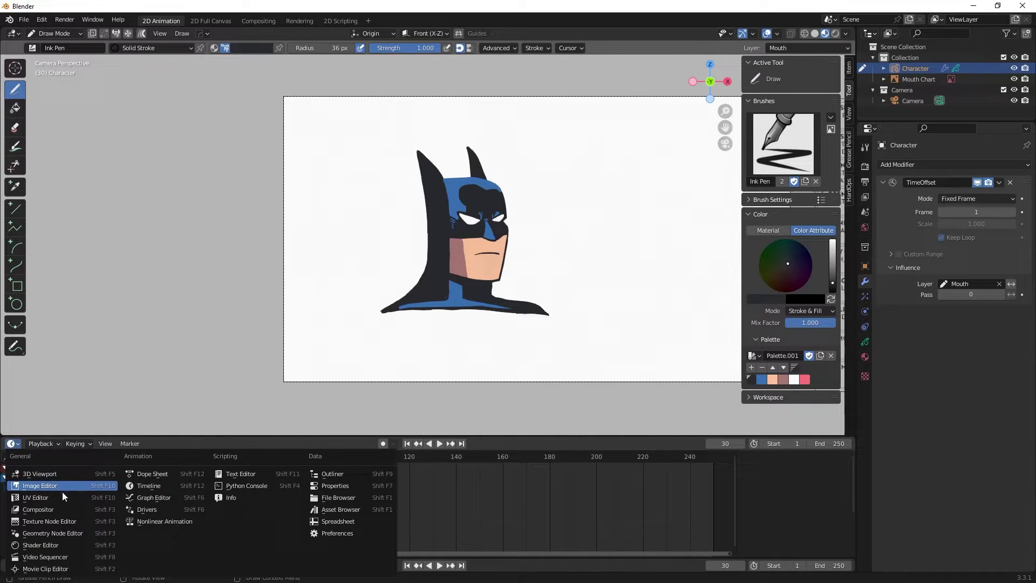
pyautogui.click(50, 557)
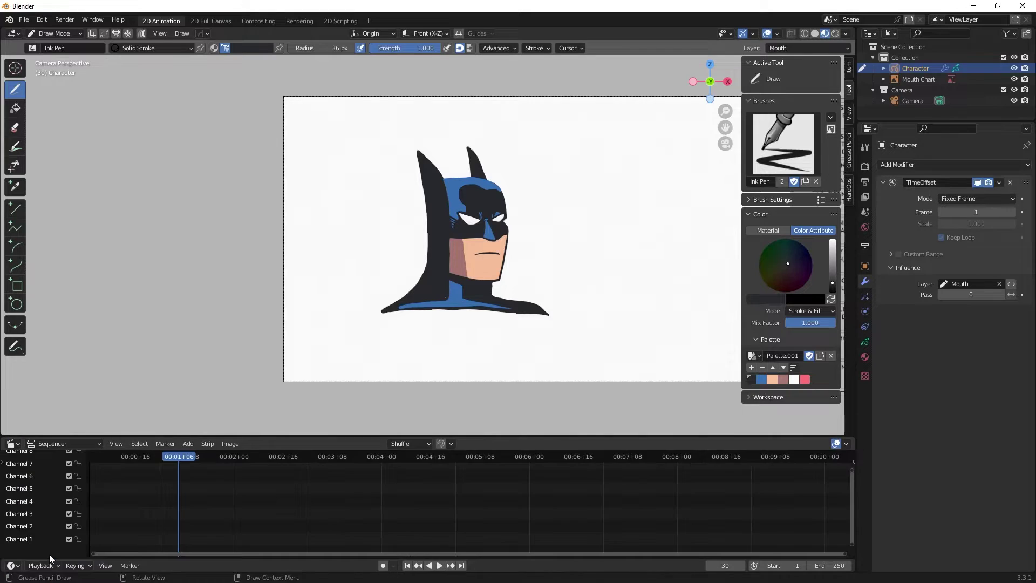
pyautogui.click(182, 441)
pyautogui.moveTo(204, 431)
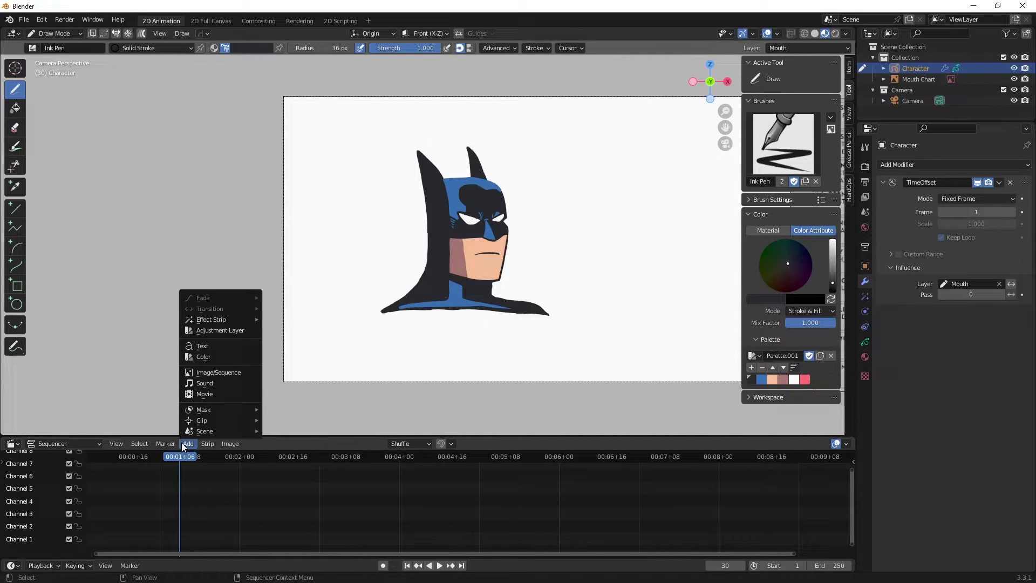
pyautogui.click(204, 382)
pyautogui.doubleClick(330, 117)
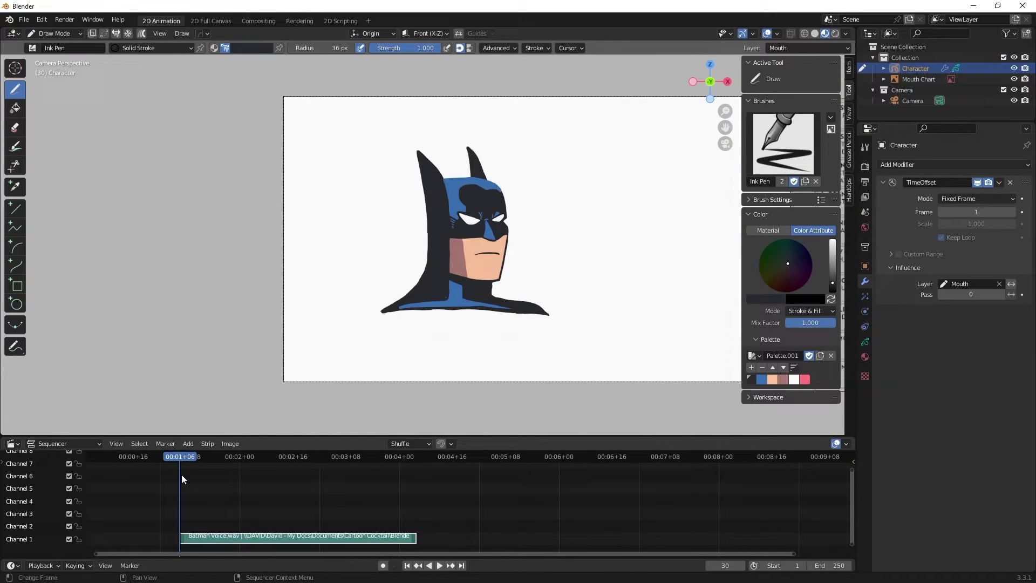
pyautogui.click(17, 446)
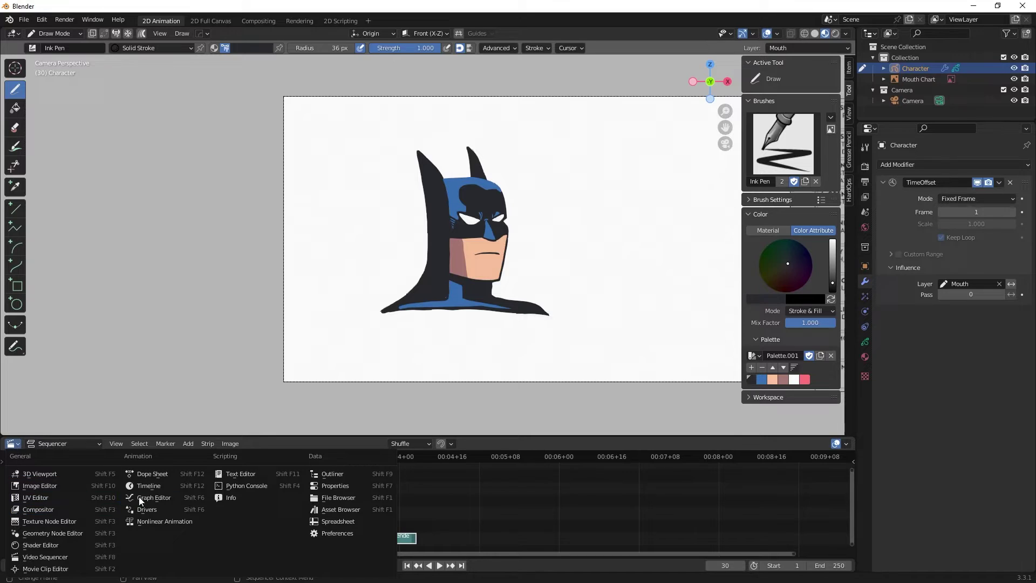
# Back in the Timeline, key the Time Offset frame value 1 at frame 29 and enable Auto Keying
pyautogui.click(159, 483)
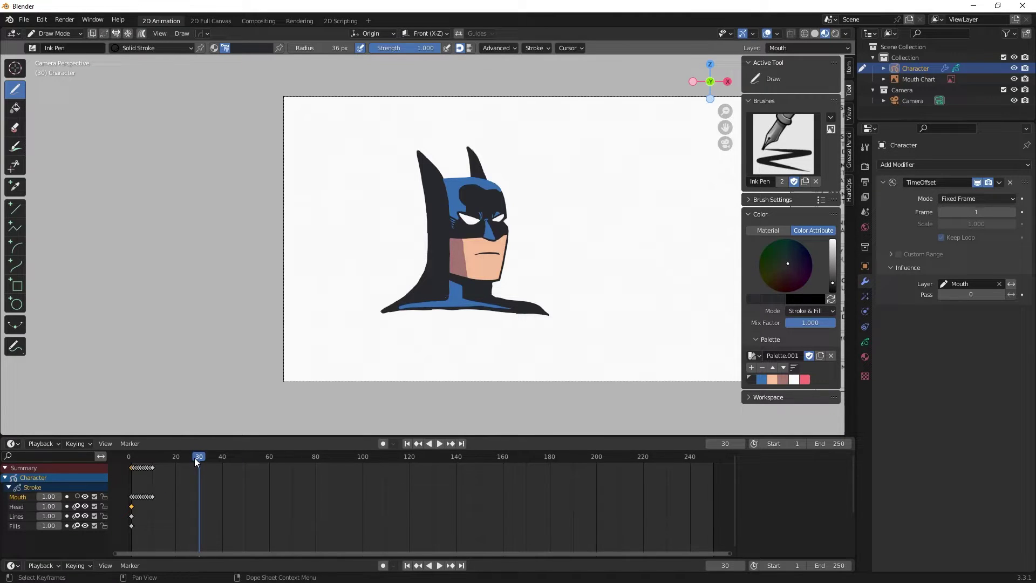
pyautogui.moveTo(199, 458); pyautogui.dragTo(196, 459)
pyautogui.click(1021, 211)
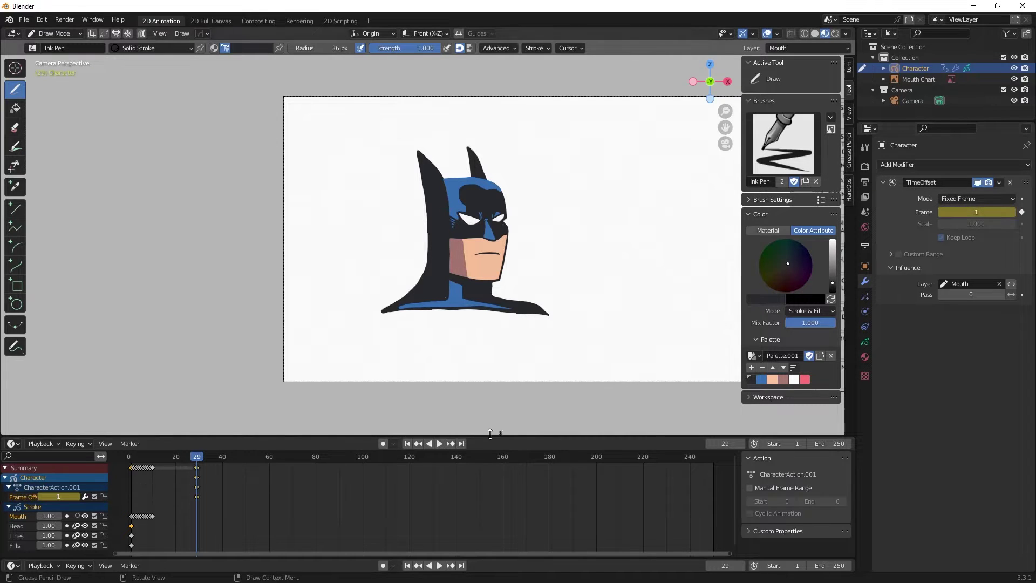
pyautogui.click(383, 443)
# Enable Audio Scrubbing in Playback settings, then play and pause to hear the voice
pyautogui.click(54, 444)
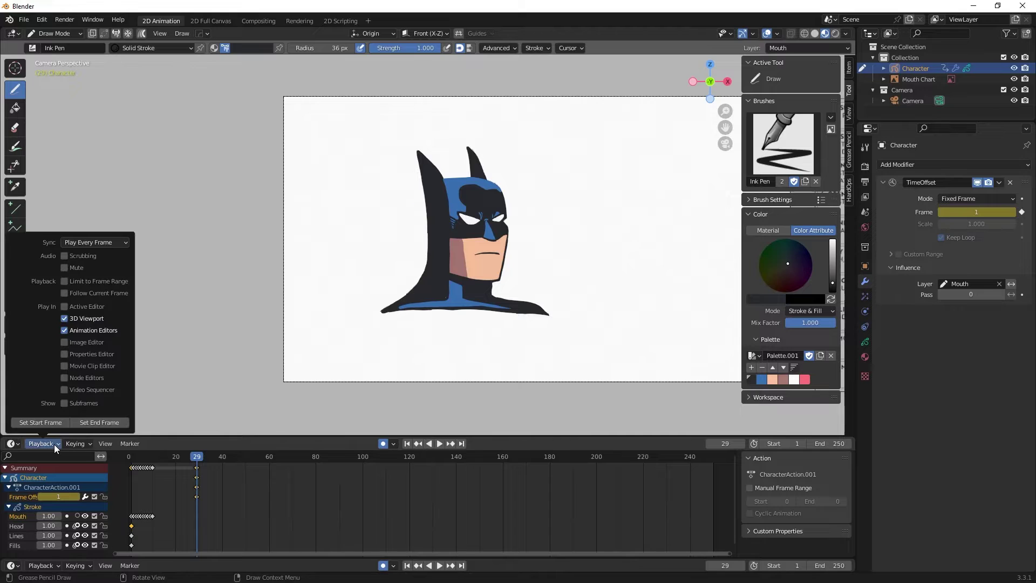
pyautogui.click(70, 256)
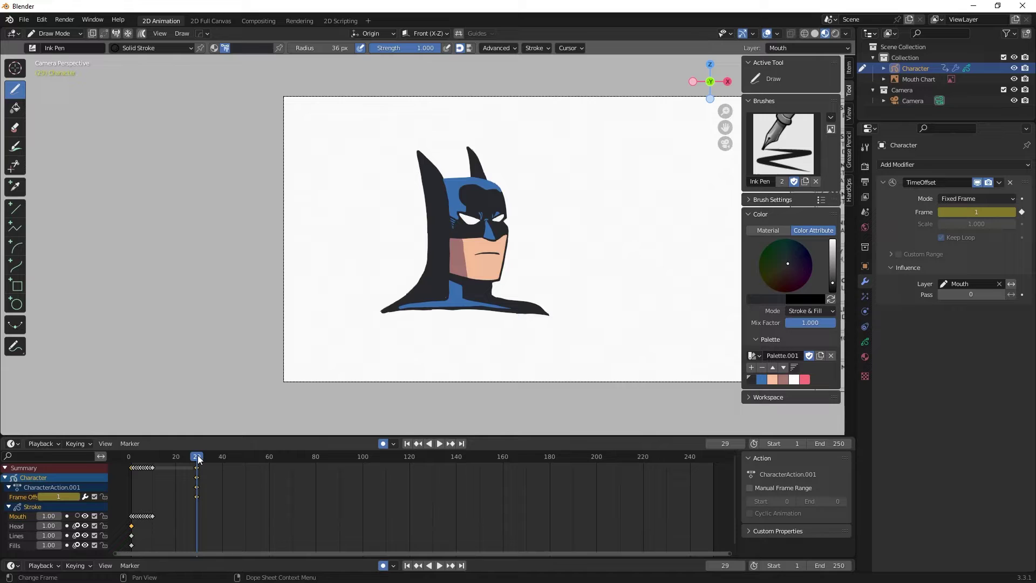
pyautogui.click(437, 444)
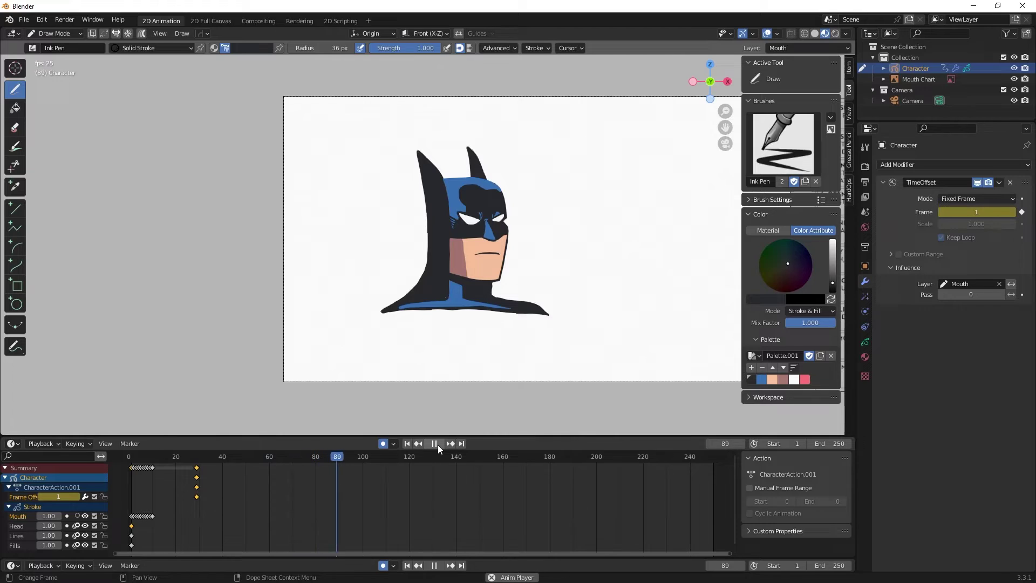
pyautogui.click(437, 445)
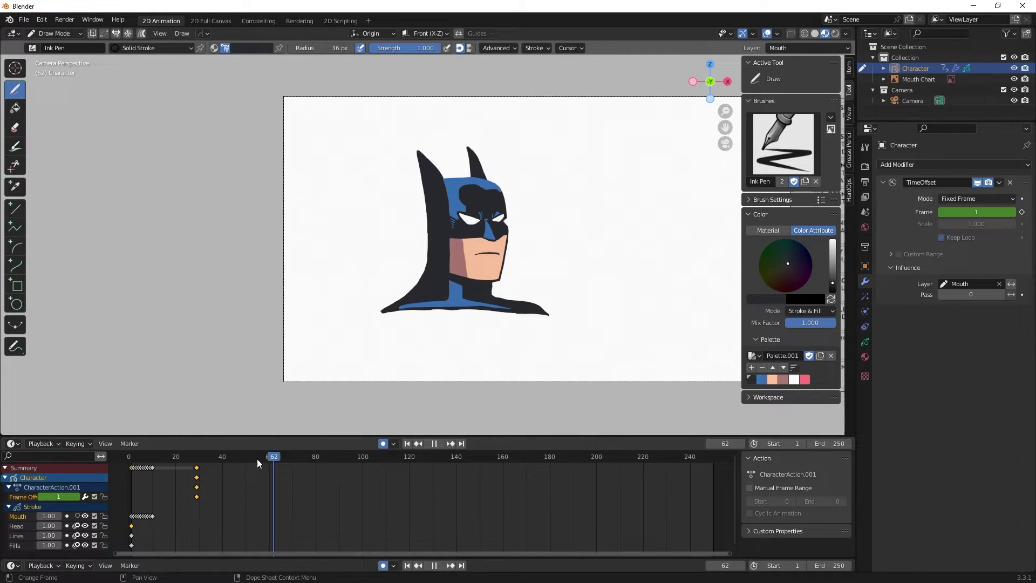
# Play the audio from frame 29 and set the mouth frame value to shape 3
pyautogui.moveTo(390, 456); pyautogui.dragTo(203, 463)
pyautogui.press('space')
pyautogui.press('space')
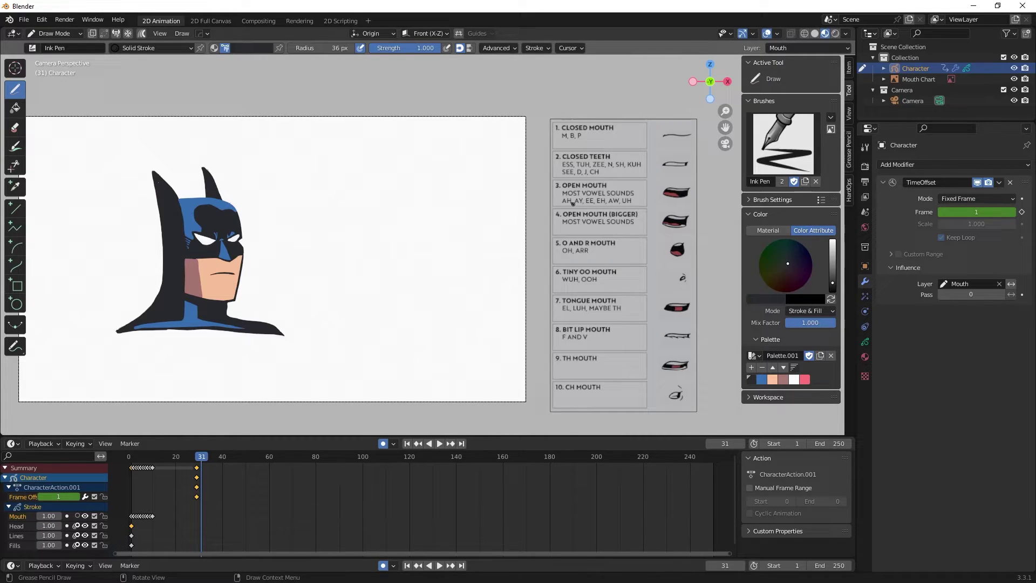
pyautogui.click(1011, 211)
pyautogui.click(1012, 211)
pyautogui.press('space')
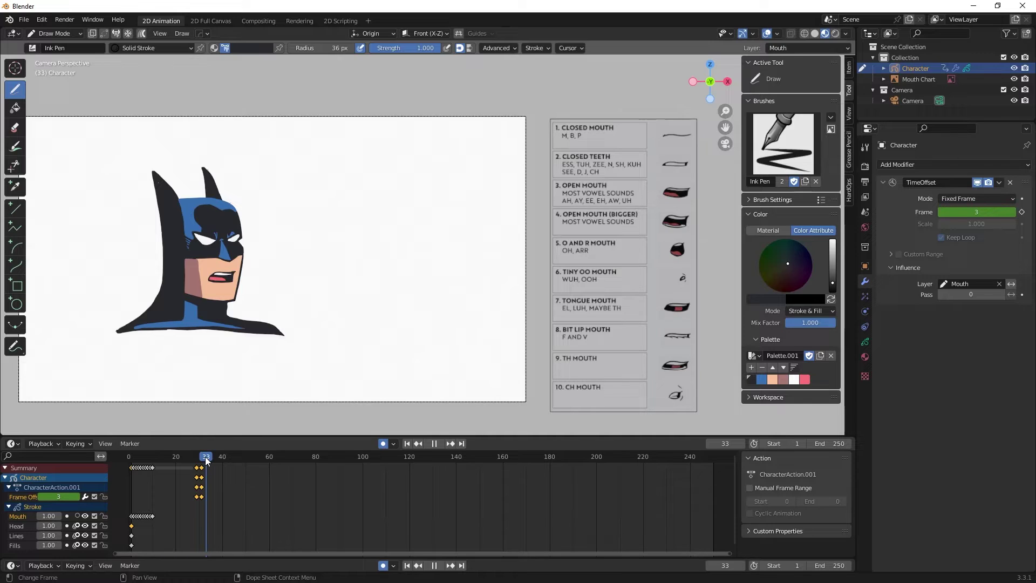
# Key mouth values 5 at frame 40, 2 at frame 44 and 1 at frame 47
pyautogui.moveTo(205, 457); pyautogui.dragTo(223, 458)
pyautogui.click(941, 212)
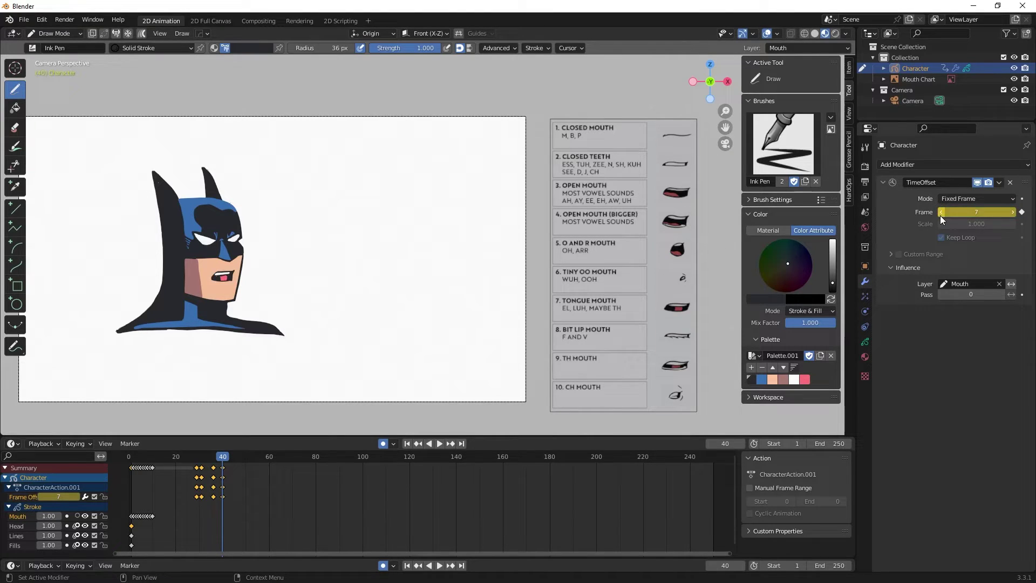
pyautogui.click(939, 216)
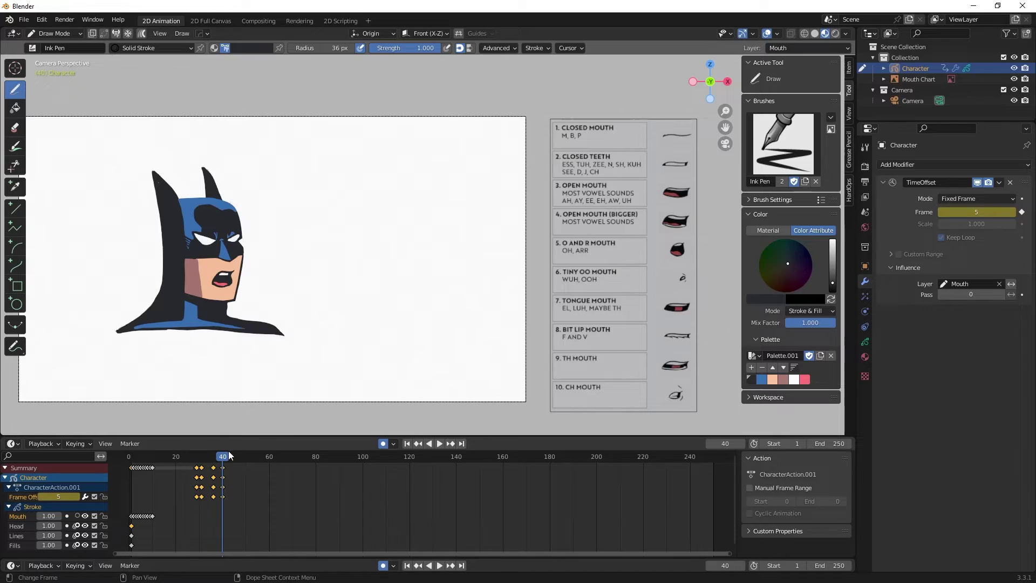
pyautogui.press('space')
pyautogui.moveTo(234, 458); pyautogui.dragTo(233, 459)
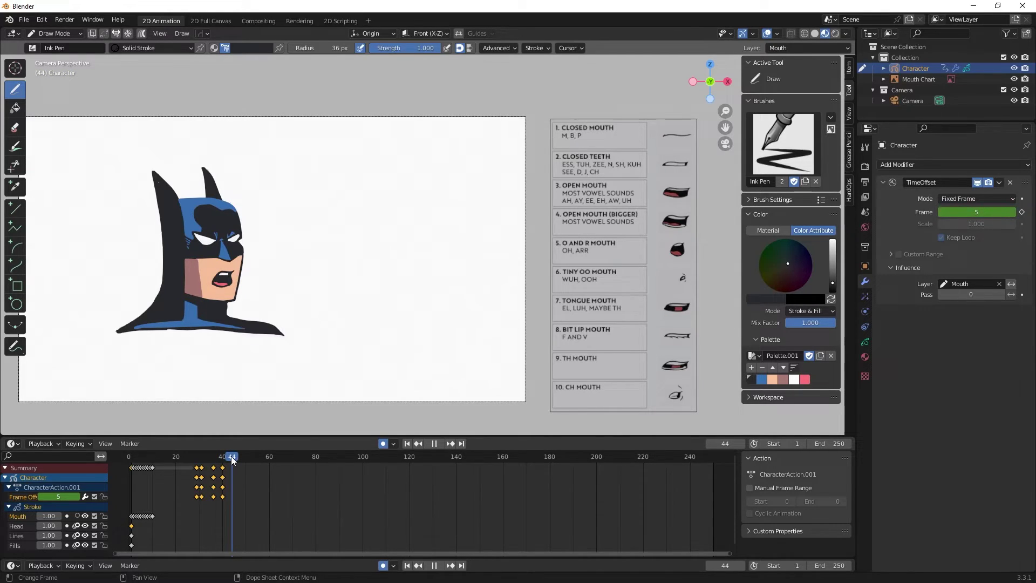
pyautogui.click(943, 213)
pyautogui.click(944, 214)
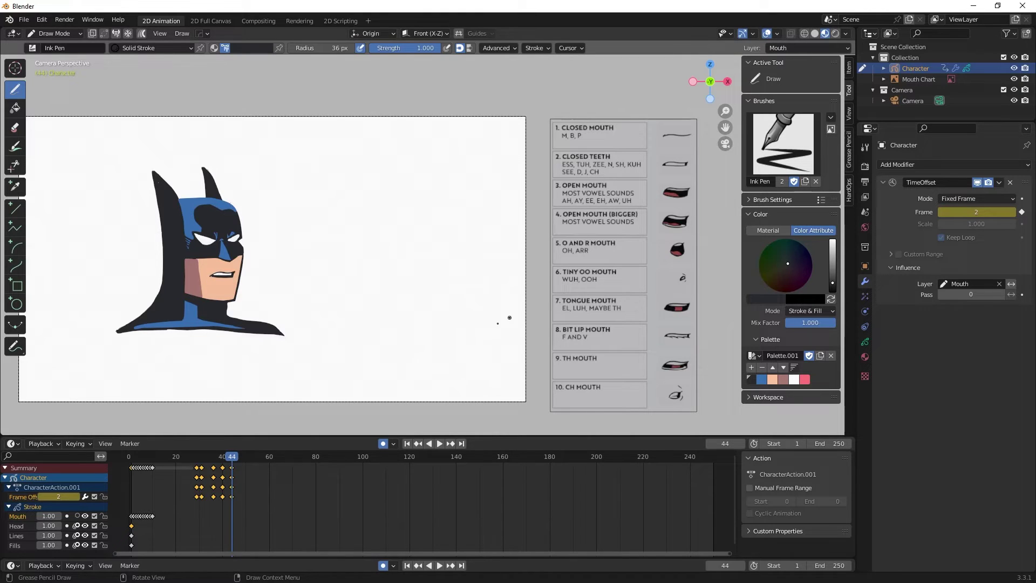
pyautogui.click(238, 455)
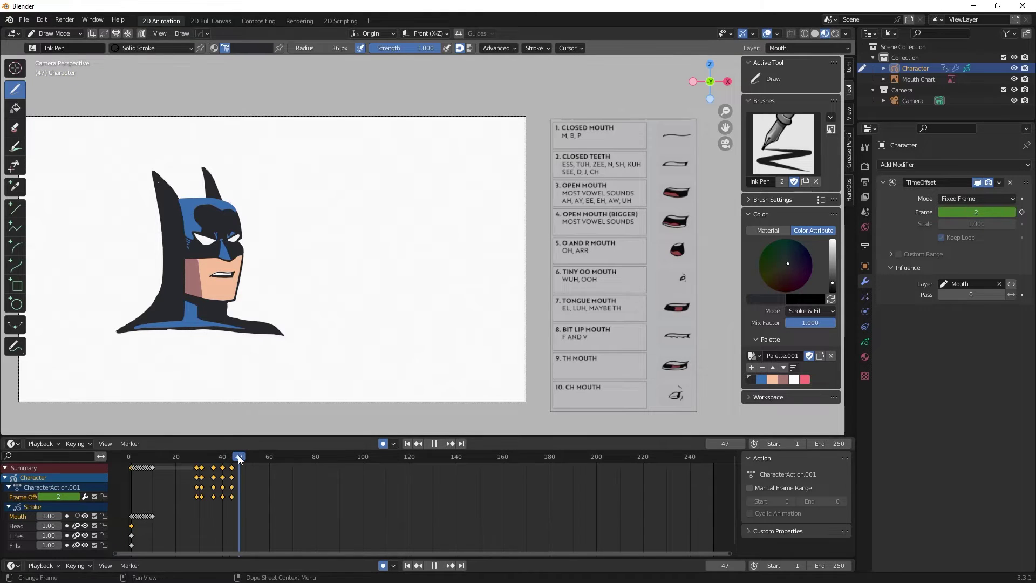
pyautogui.click(939, 213)
# Key a new mouth shape at frame 52 and shape 8 at frame 54
pyautogui.press('Right')
pyautogui.press('Right')
pyautogui.press('Right')
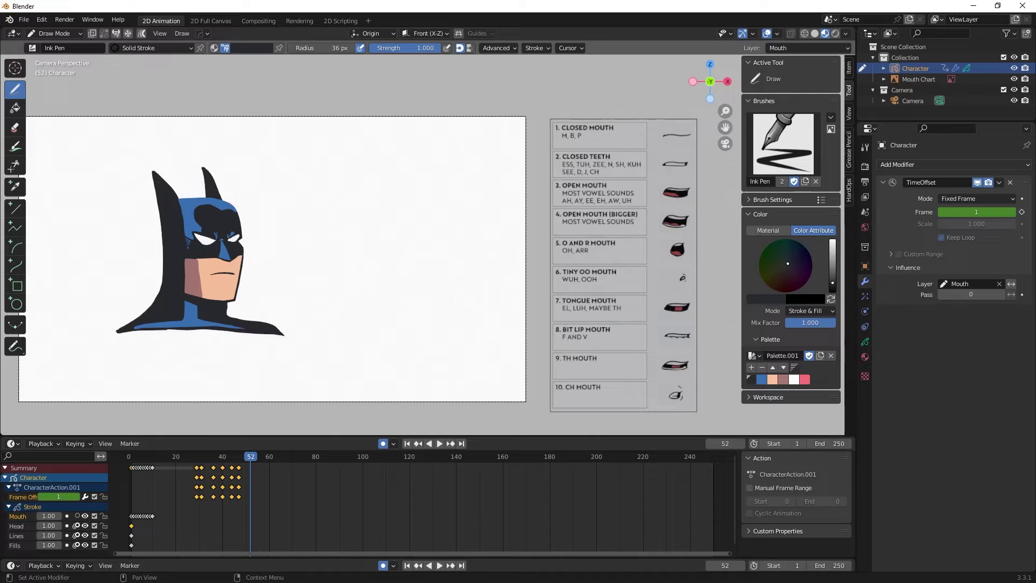
pyautogui.click(1013, 212)
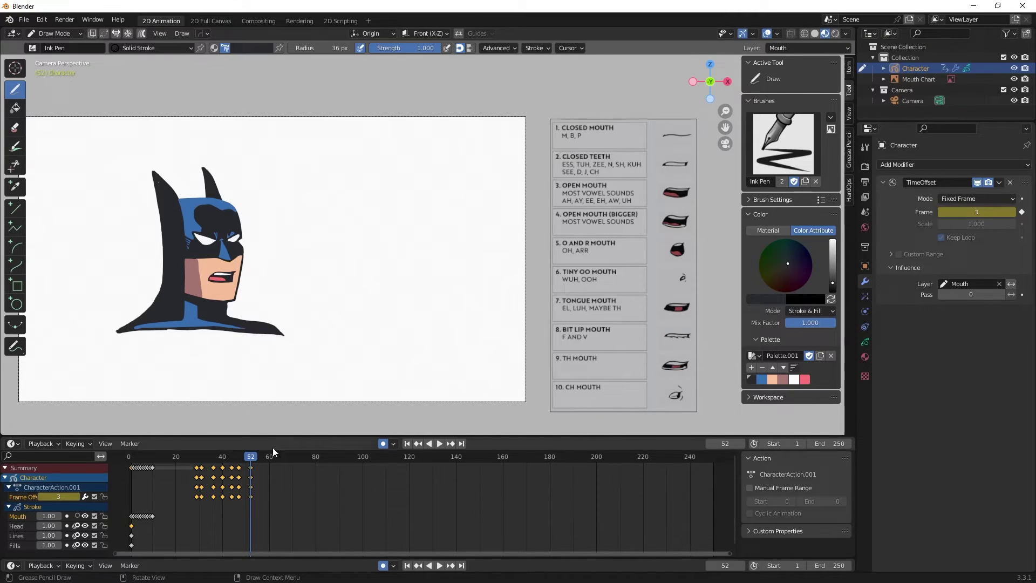
pyautogui.moveTo(252, 456); pyautogui.dragTo(256, 455)
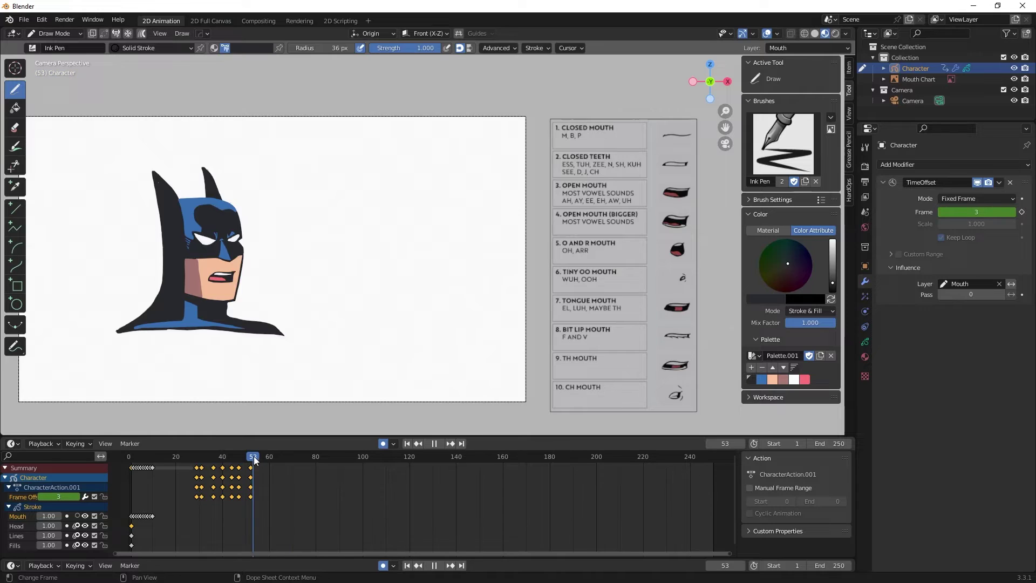
pyautogui.press('Left')
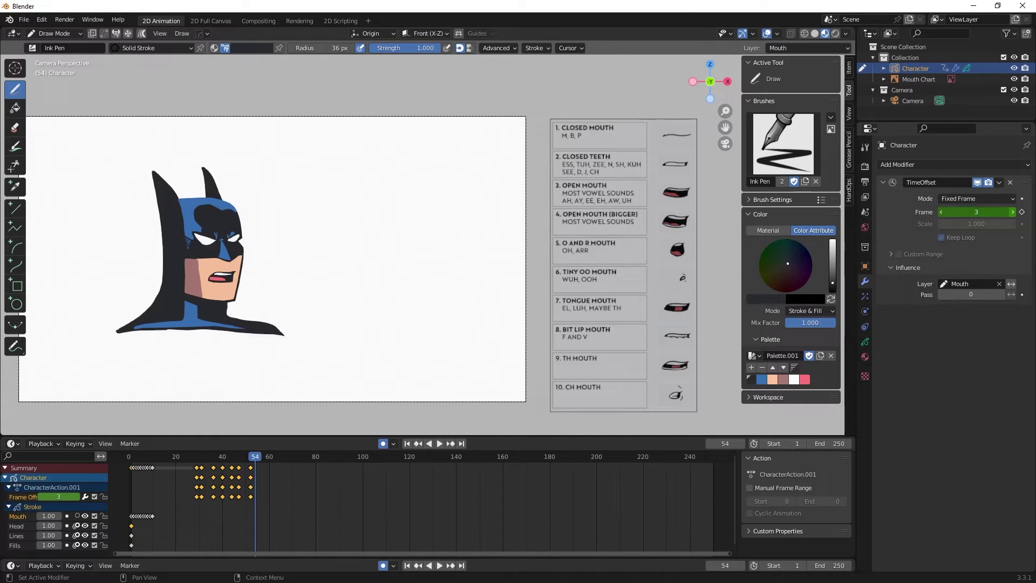
pyautogui.moveTo(975, 212); pyautogui.dragTo(1002, 213)
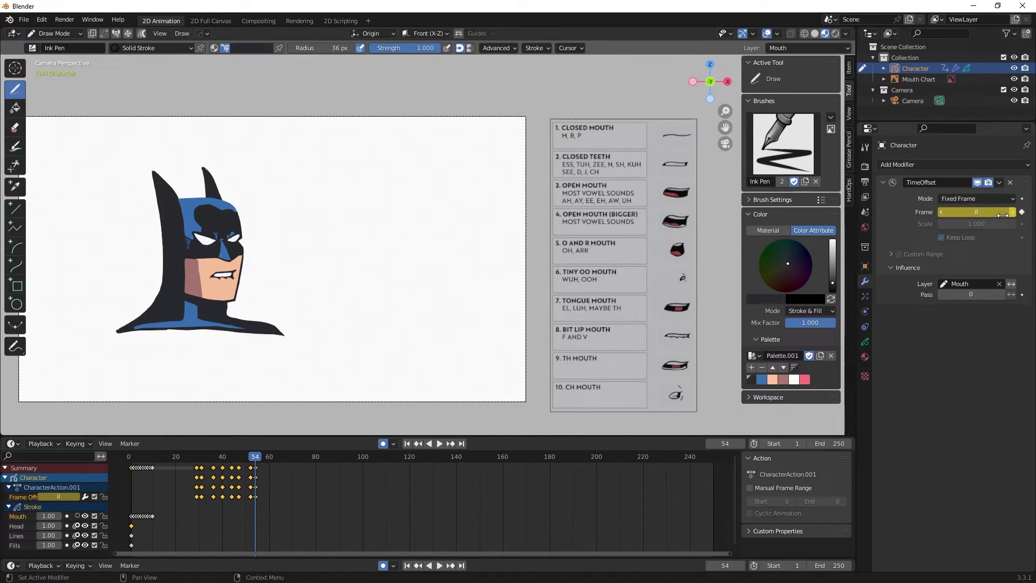
# Key mouth shape 3 at frame 57, 6 around frame 60, and 2 at frame 62
pyautogui.click(260, 455)
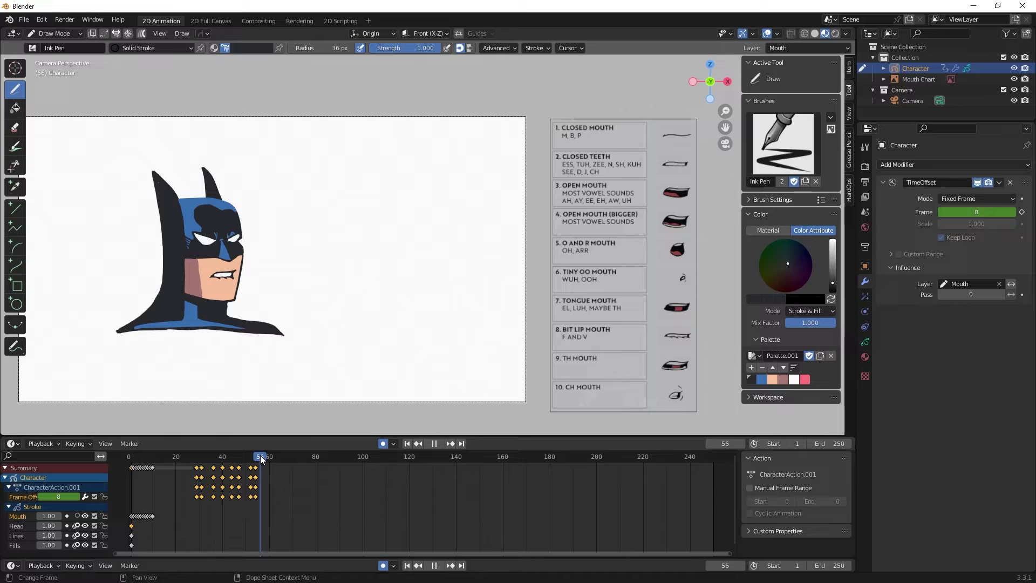
pyautogui.moveTo(259, 455); pyautogui.dragTo(263, 455)
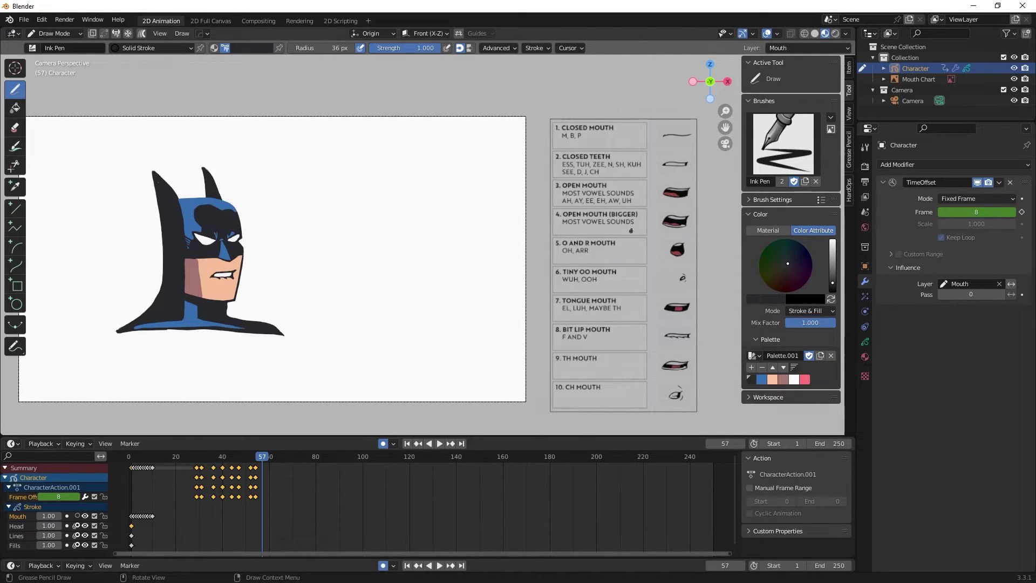
pyautogui.moveTo(940, 211); pyautogui.dragTo(931, 210)
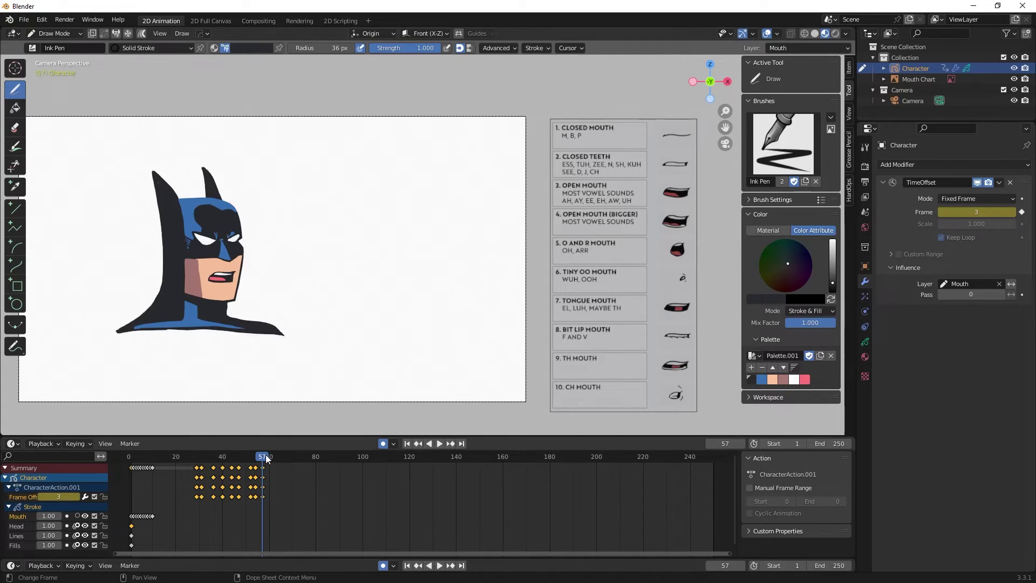
pyautogui.moveTo(264, 457); pyautogui.dragTo(268, 455)
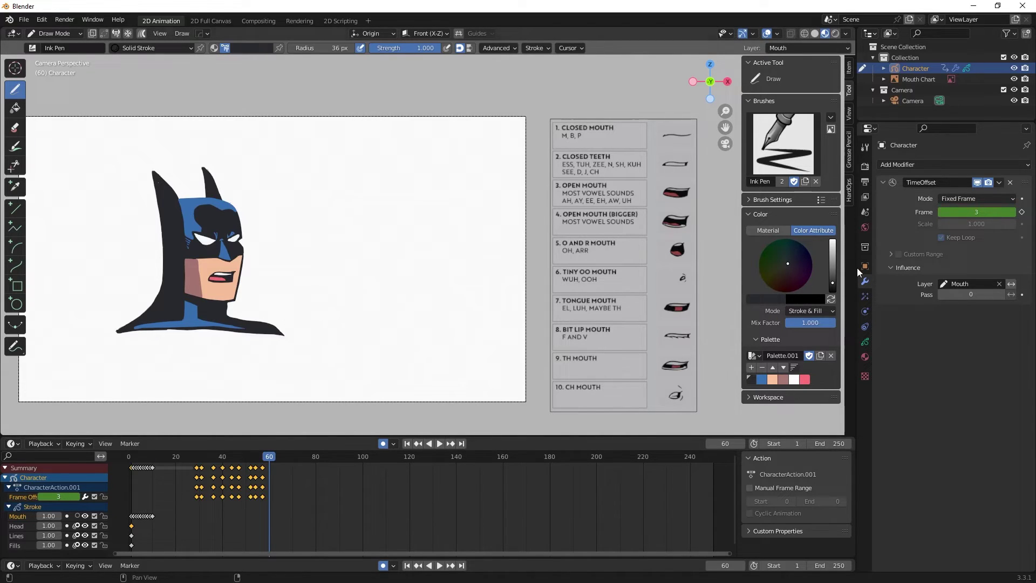
pyautogui.keyDown('ctrl'); pyautogui.scroll(3, 977, 212); pyautogui.keyUp('ctrl')
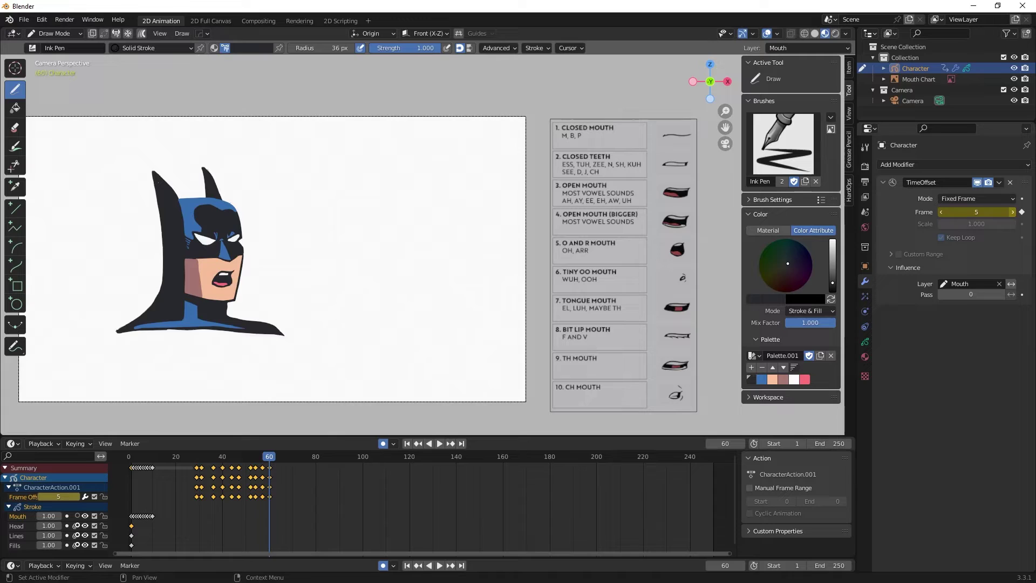
pyautogui.moveTo(270, 454); pyautogui.dragTo(274, 454)
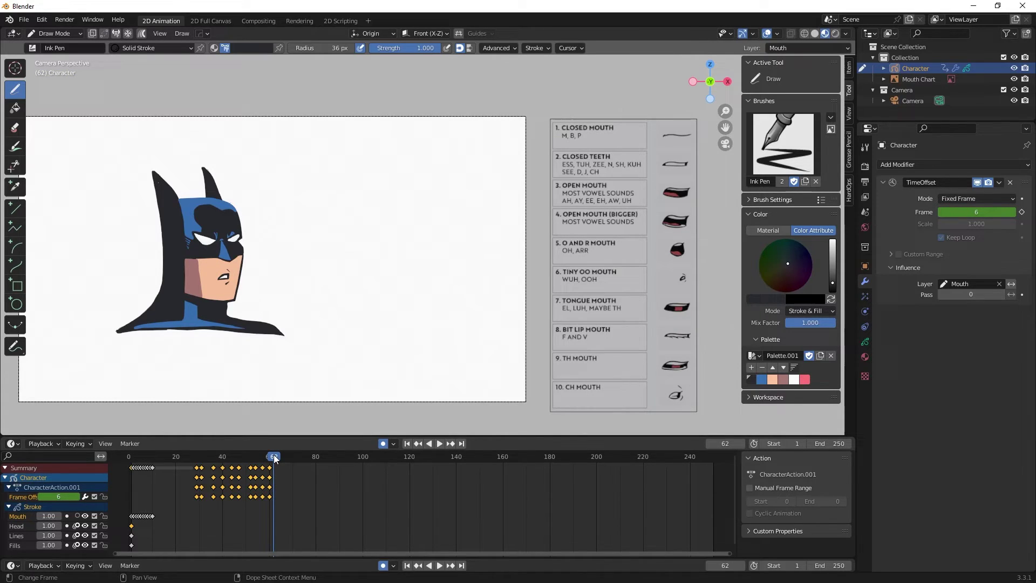
pyautogui.click(939, 212)
pyautogui.click(940, 213)
pyautogui.click(939, 213)
# Play back to check the lip-sync, stopping at frame 22
pyautogui.click(442, 443)
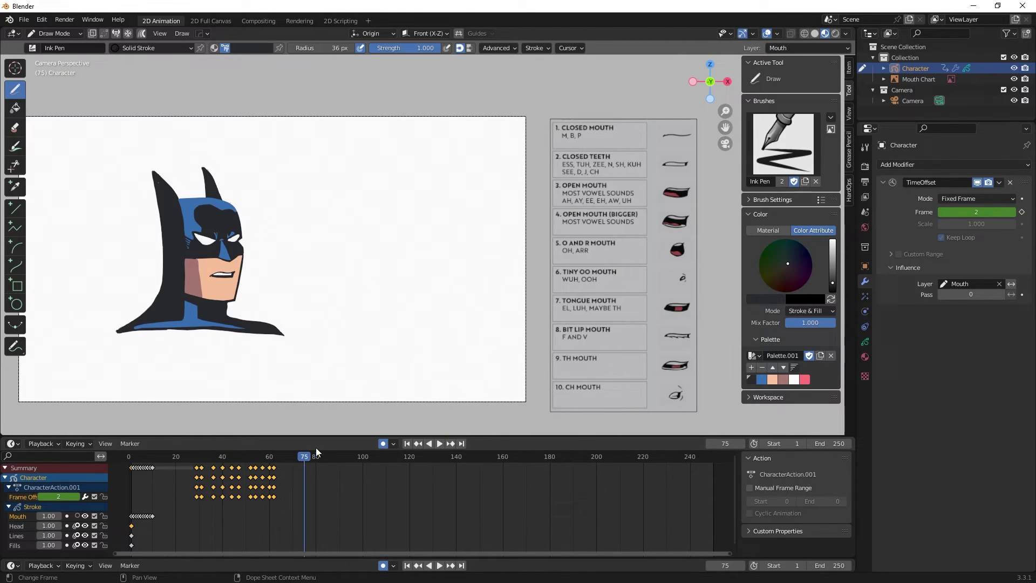
pyautogui.moveTo(206, 469); pyautogui.dragTo(179, 470)
pyautogui.press('space')
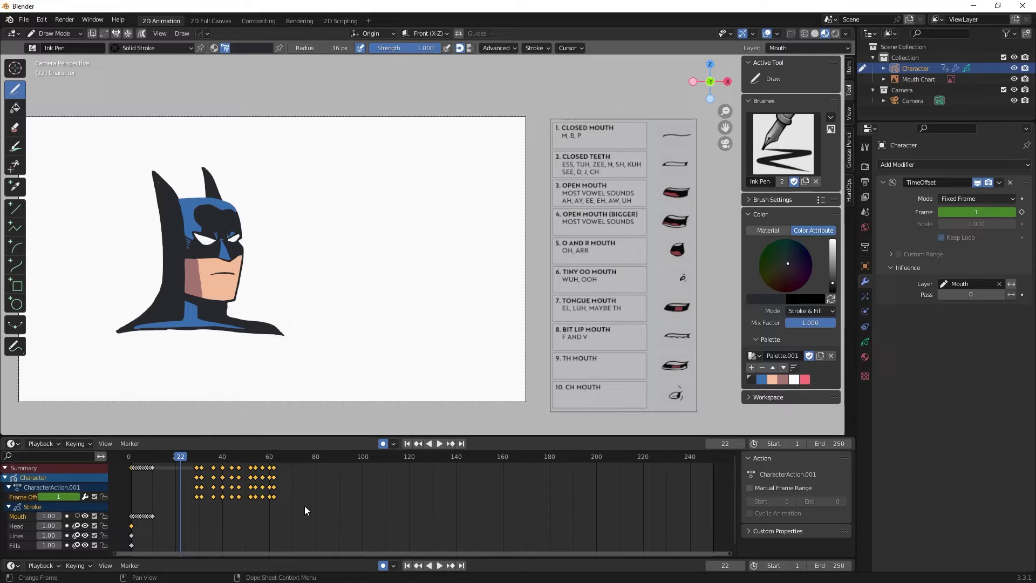
# Box-select all mouth-shape keyframes and set their interpolation to Constant
pyautogui.moveTo(329, 511)
pyautogui.mouseDown()
pyautogui.moveTo(183, 473)
pyautogui.moveTo(183, 462)
pyautogui.mouseUp()
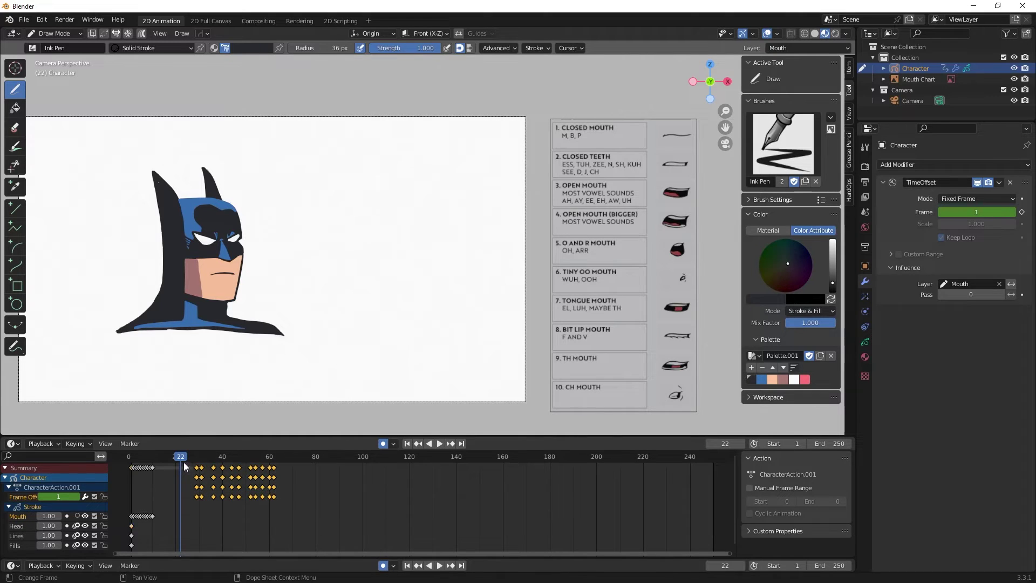
pyautogui.rightClick(274, 467)
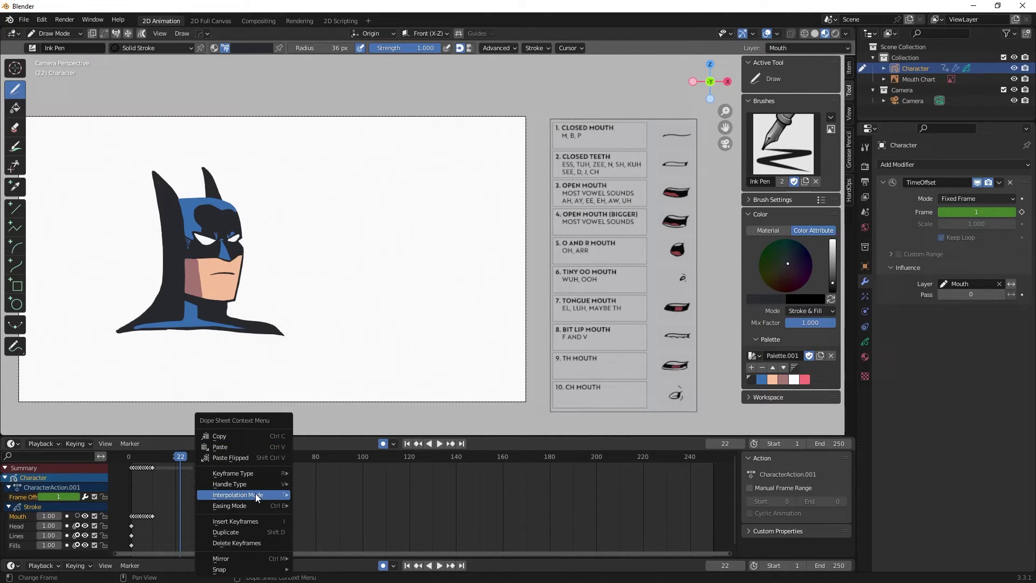
pyautogui.moveTo(239, 495)
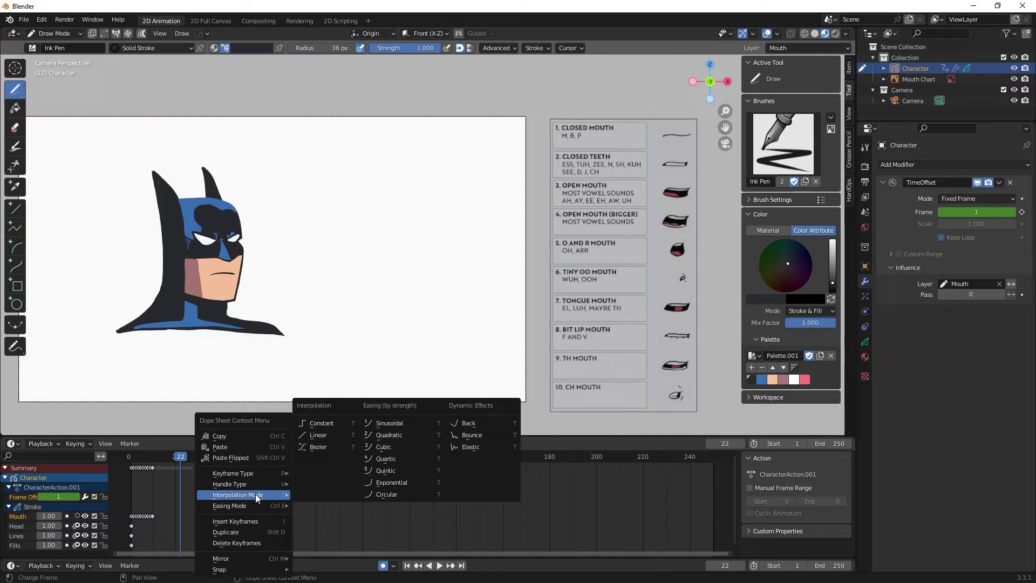
pyautogui.click(331, 422)
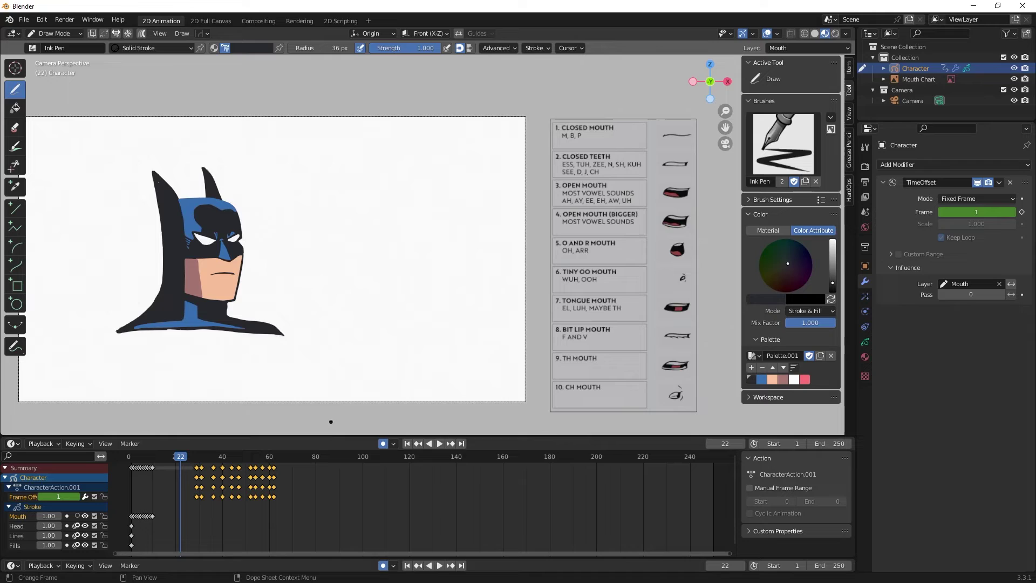
# Review playback, then scrub from frame 67 to the next words
pyautogui.click(439, 443)
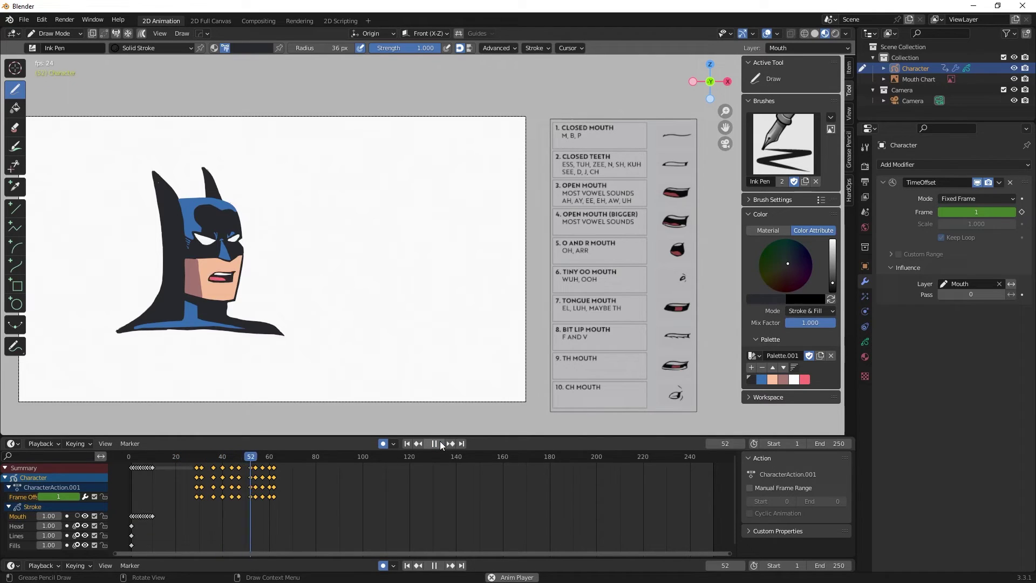
pyautogui.click(440, 443)
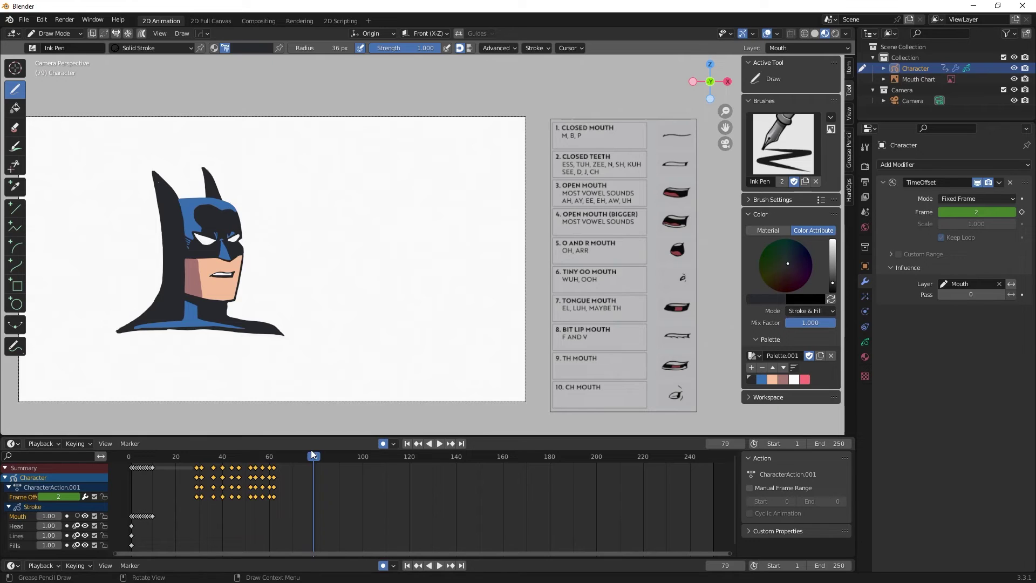
pyautogui.moveTo(310, 450); pyautogui.dragTo(285, 457)
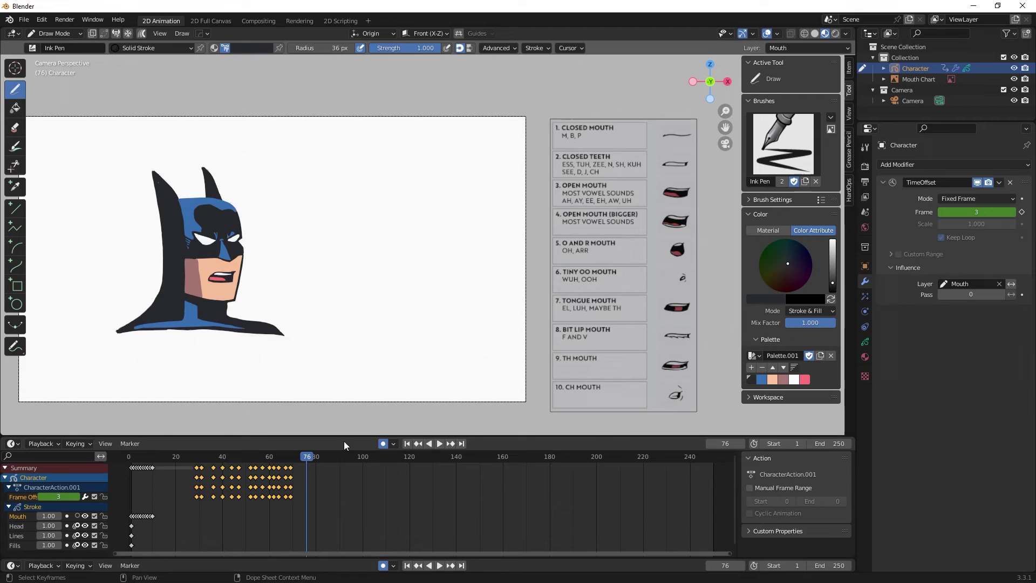
pyautogui.moveTo(285, 456); pyautogui.dragTo(318, 456)
pyautogui.keyDown('ctrl'); pyautogui.scroll(-3, 976, 211); pyautogui.keyUp('ctrl')
# Key closed mouth shapes on the following frames and replay from earlier
pyautogui.press('Right')
pyautogui.press('Right')
pyautogui.press('Right')
pyautogui.keyDown('ctrl'); pyautogui.scroll(-3, 976, 211); pyautogui.keyUp('ctrl')
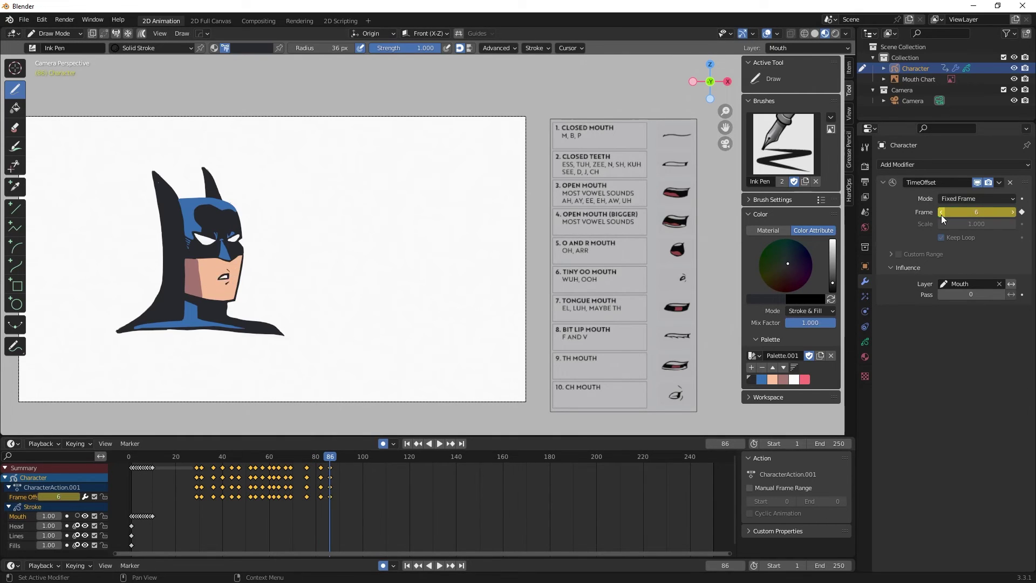
pyautogui.press('Right')
pyautogui.press('Right')
pyautogui.hotkey('shift', 'Left')
pyautogui.click(437, 443)
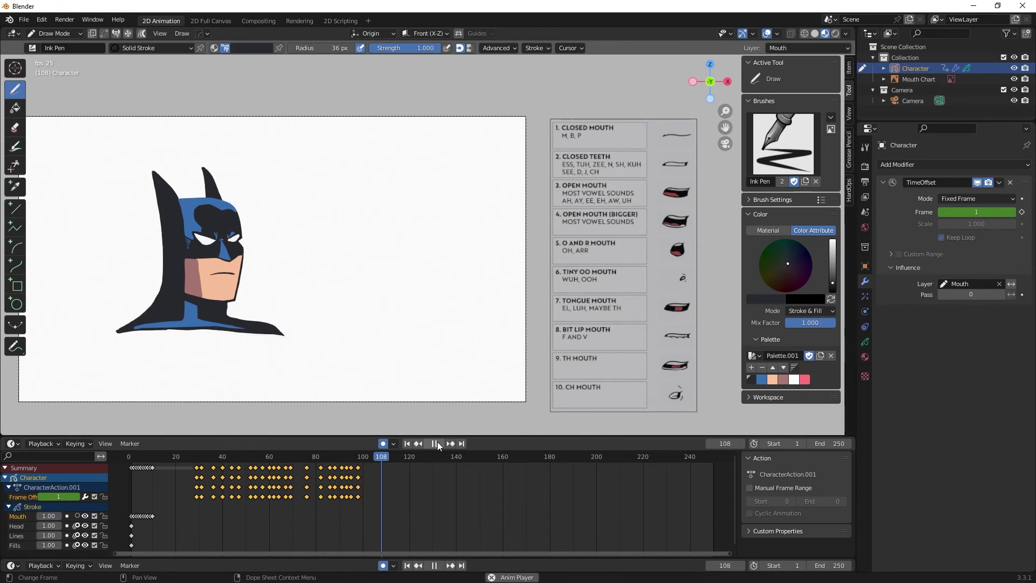
pyautogui.click(437, 443)
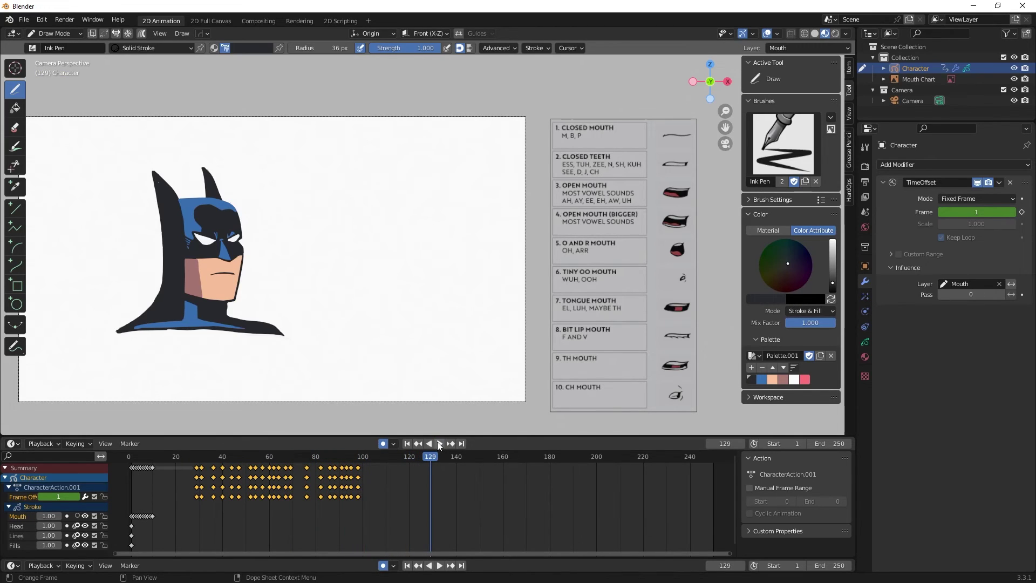
pyautogui.hotkey('shift', 'Left')
pyautogui.click(437, 443)
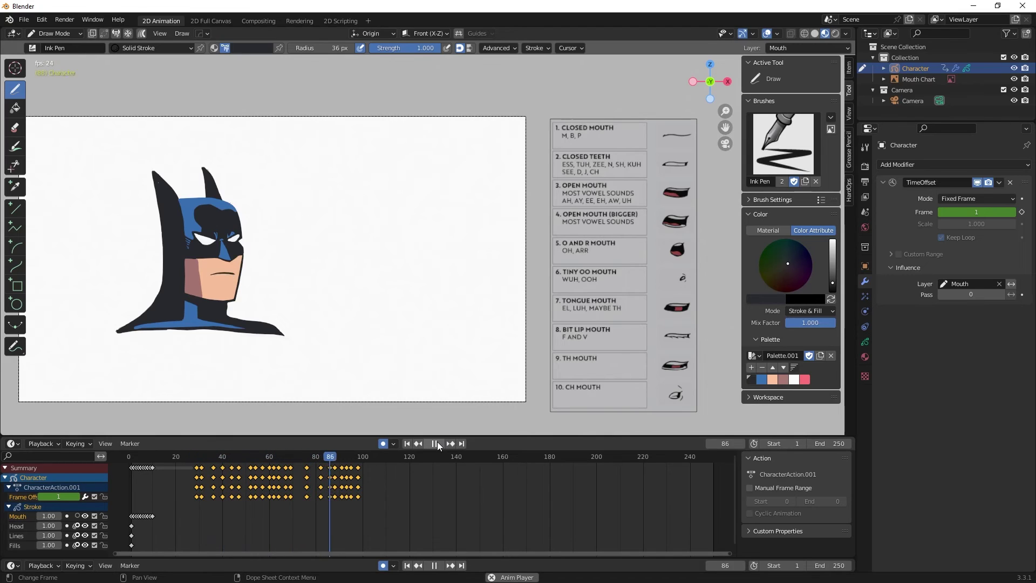
pyautogui.click(437, 443)
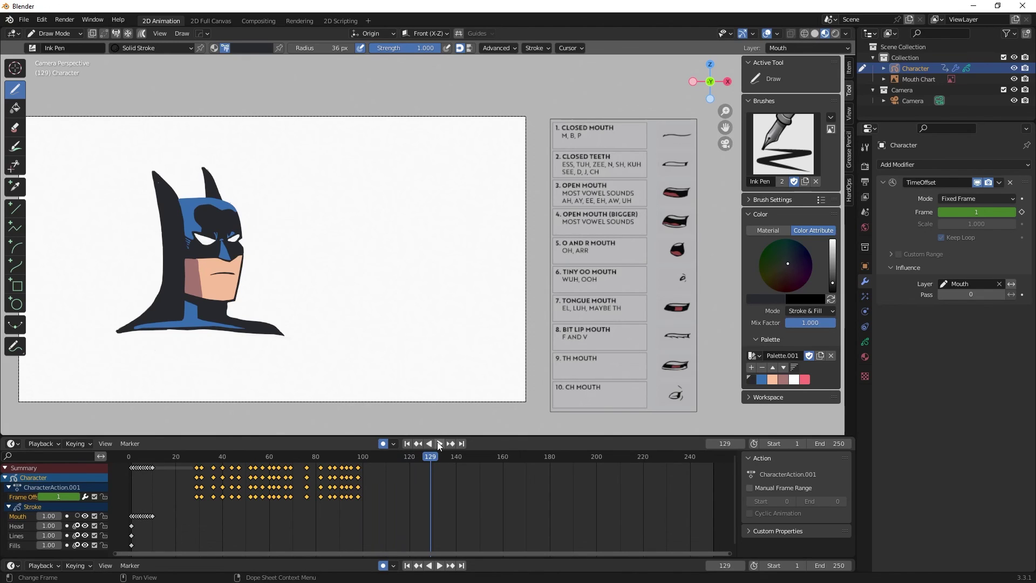
pyautogui.click(438, 445)
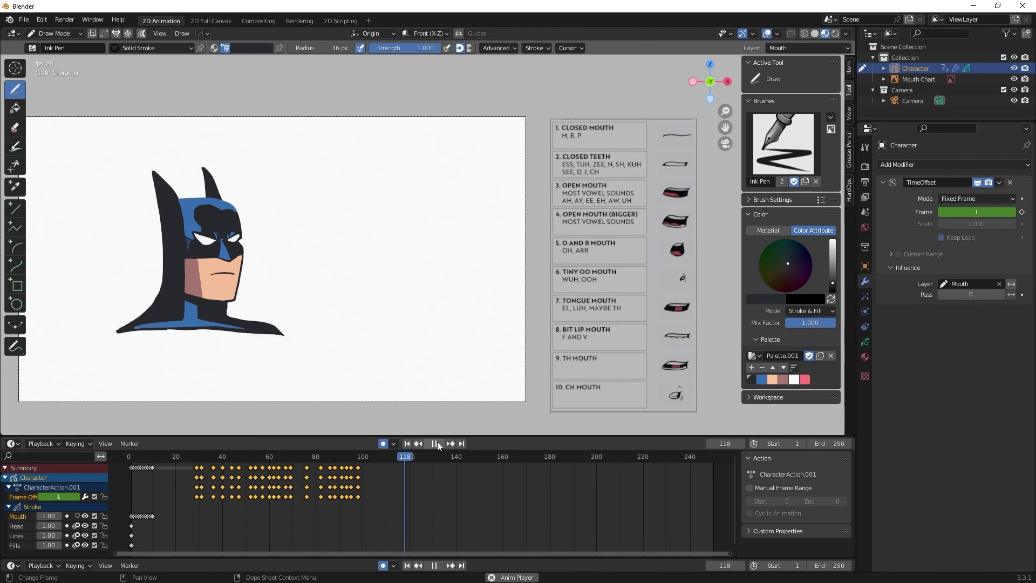
pyautogui.click(438, 442)
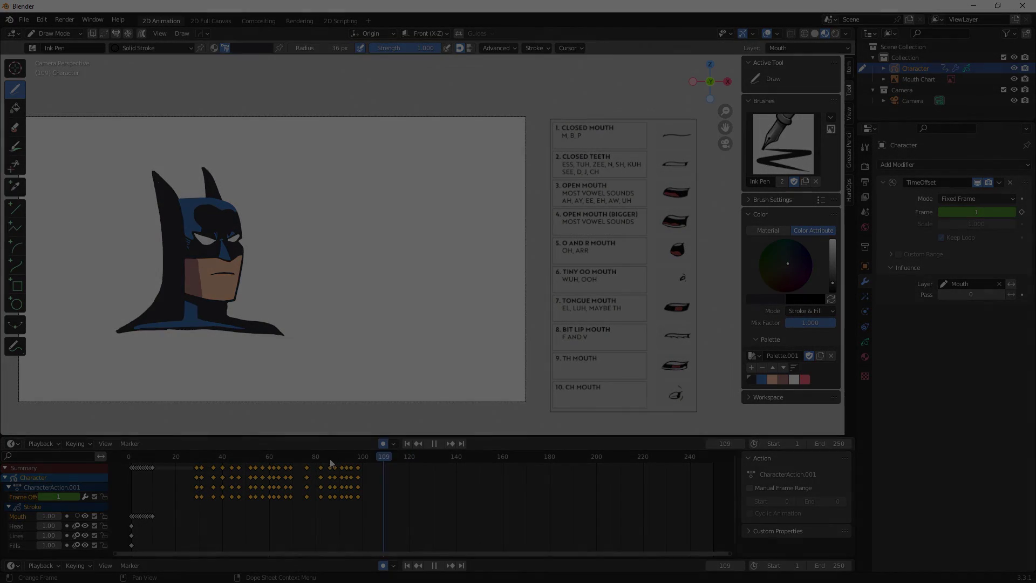
pyautogui.moveTo(331, 463); pyautogui.dragTo(187, 461)
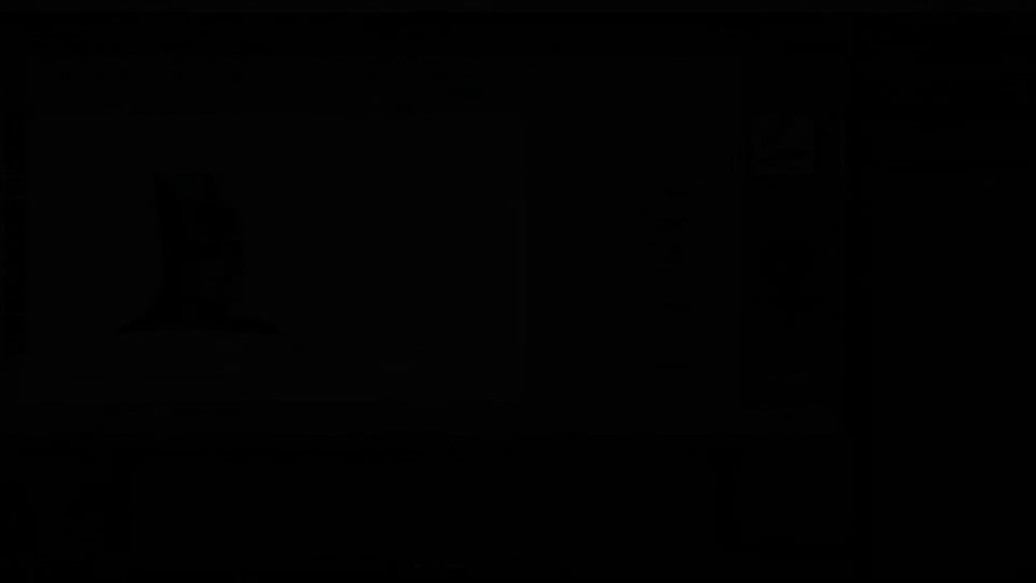